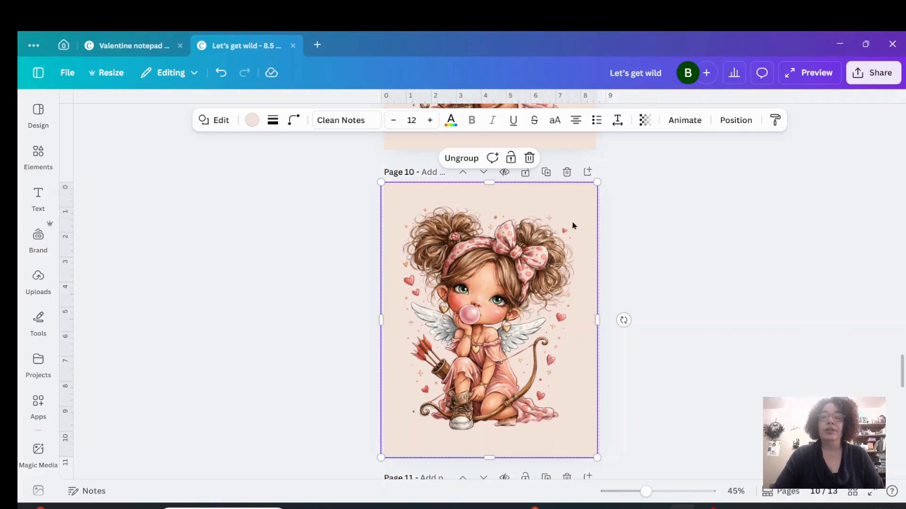
- Try purple, pink, yellow and orange solid fills for the background behind the winged girl on page 10
mouse_move(574, 202)
mouse_down()
mouse_move(582, 208)
mouse_move(574, 235)
mouse_move(600, 196)
mouse_move(664, 212)
mouse_move(698, 196)
mouse_move(594, 204)
mouse_move(558, 229)
mouse_move(603, 268)
mouse_move(606, 212)
mouse_move(576, 197)
mouse_up()
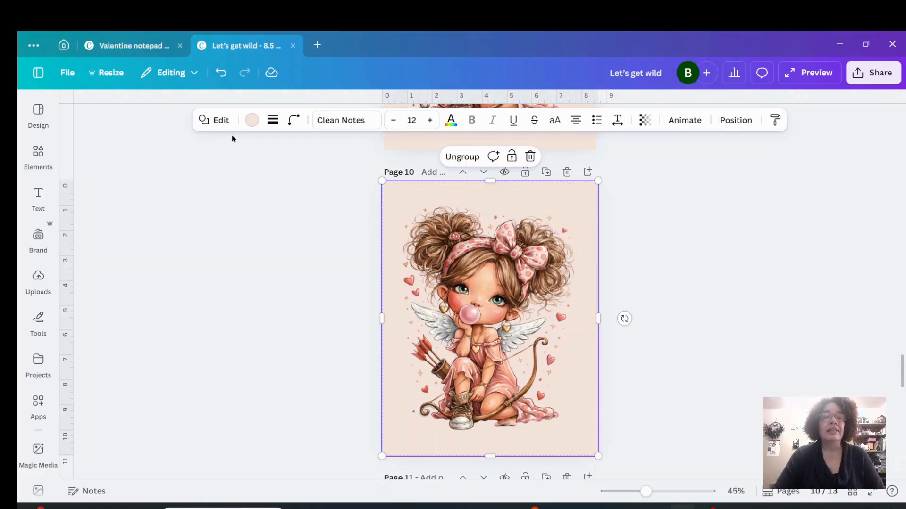
click(252, 121)
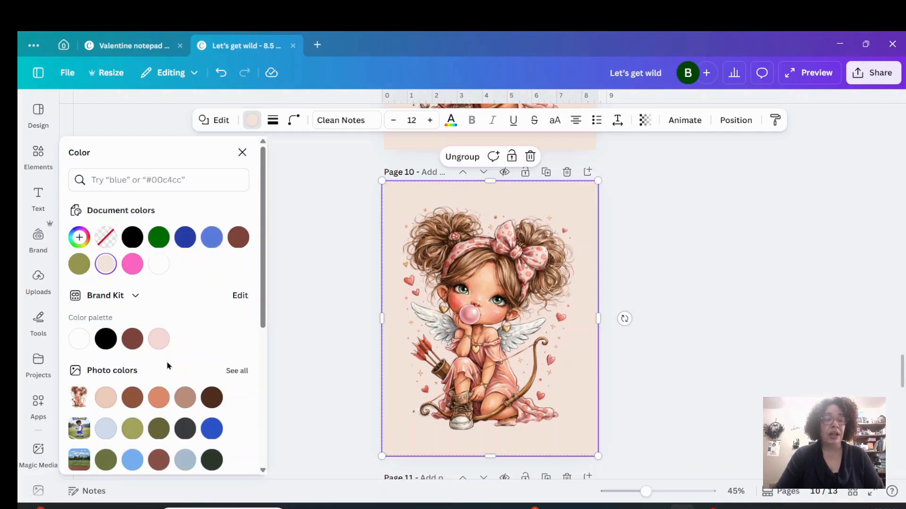
scroll(168, 365, down, 5)
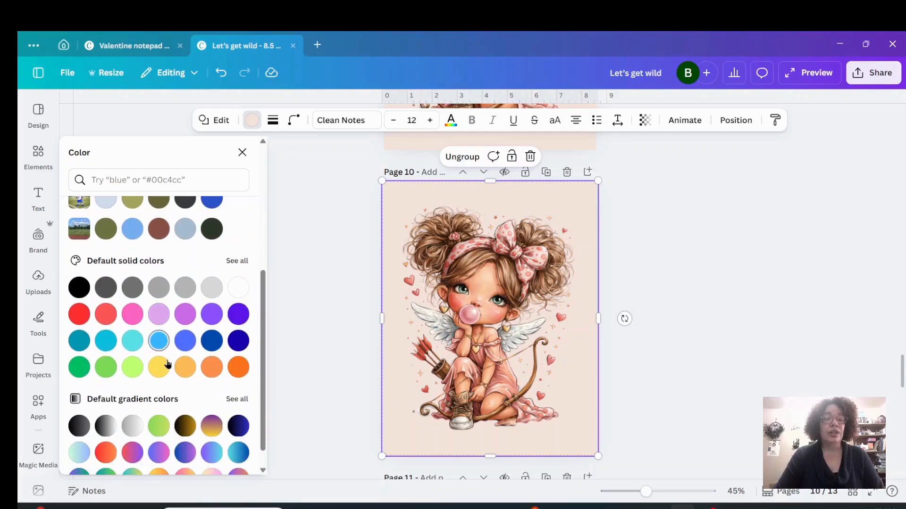
click(190, 319)
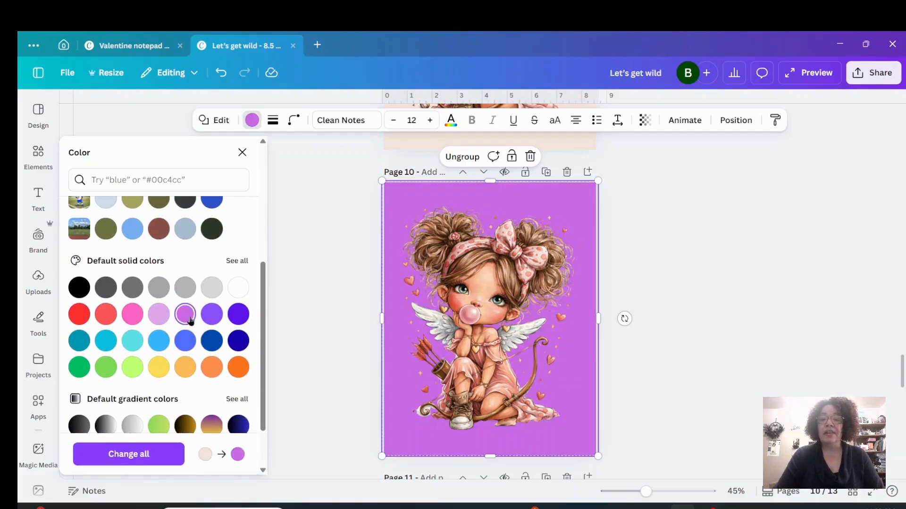
click(133, 316)
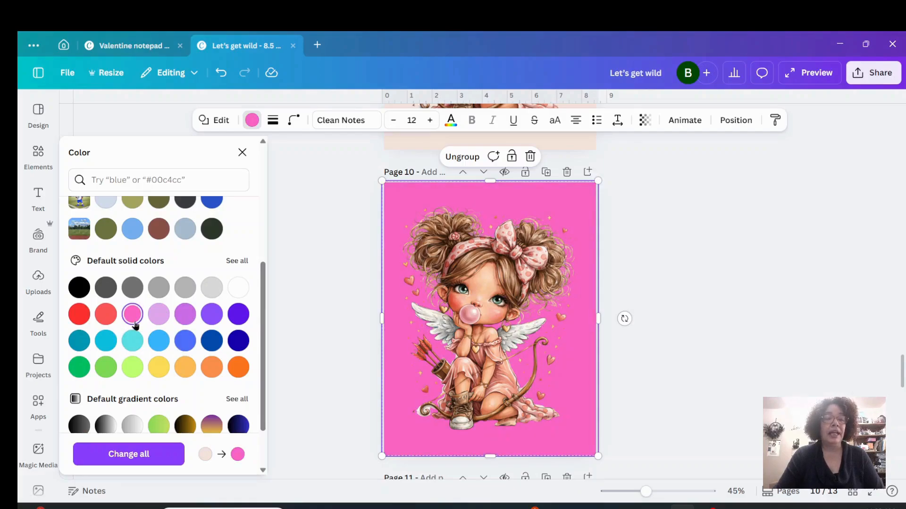
scroll(136, 325, down, 2)
click(157, 317)
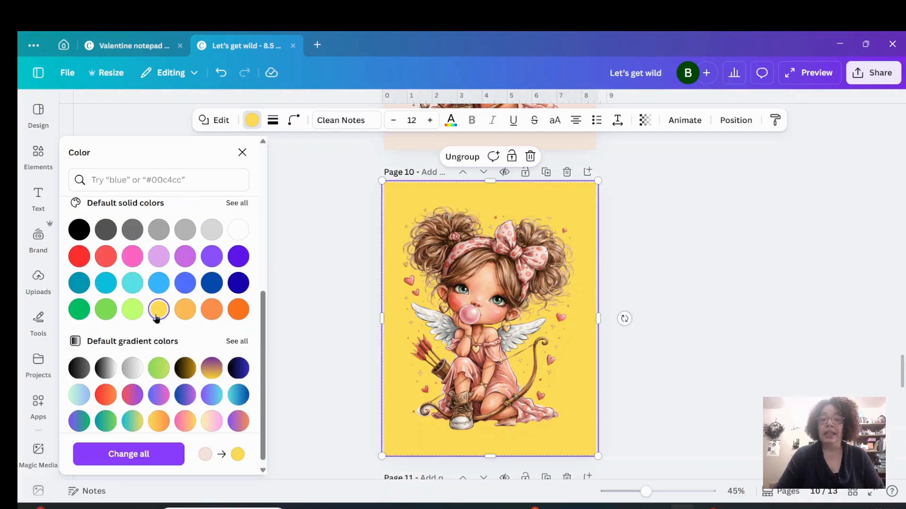
click(189, 312)
click(211, 310)
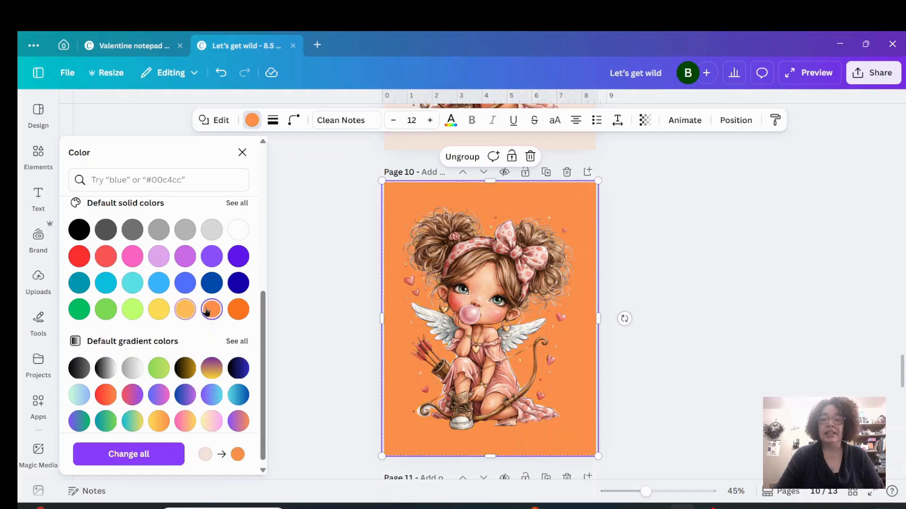
- Try the red-purple, pink-yellow, yellow-pink and purple-orange default gradients as the page 10 background
scroll(197, 318, down, 1)
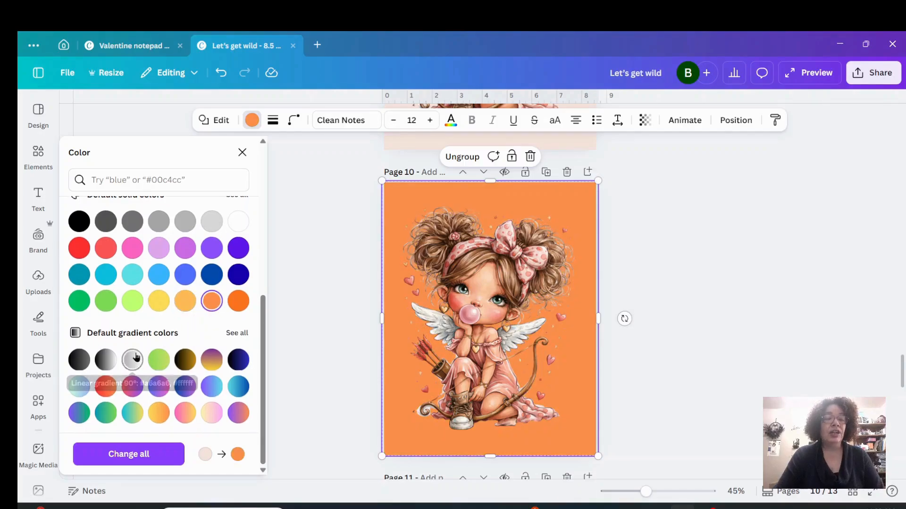
click(132, 389)
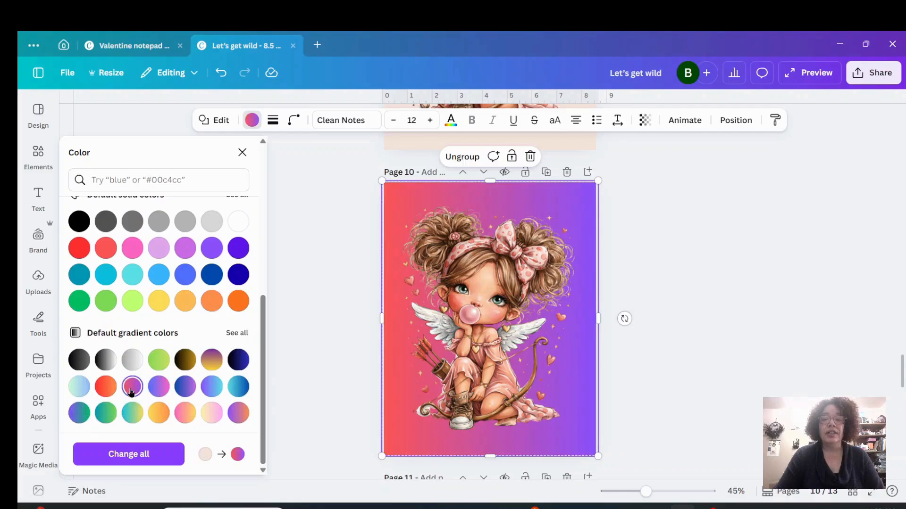
click(180, 416)
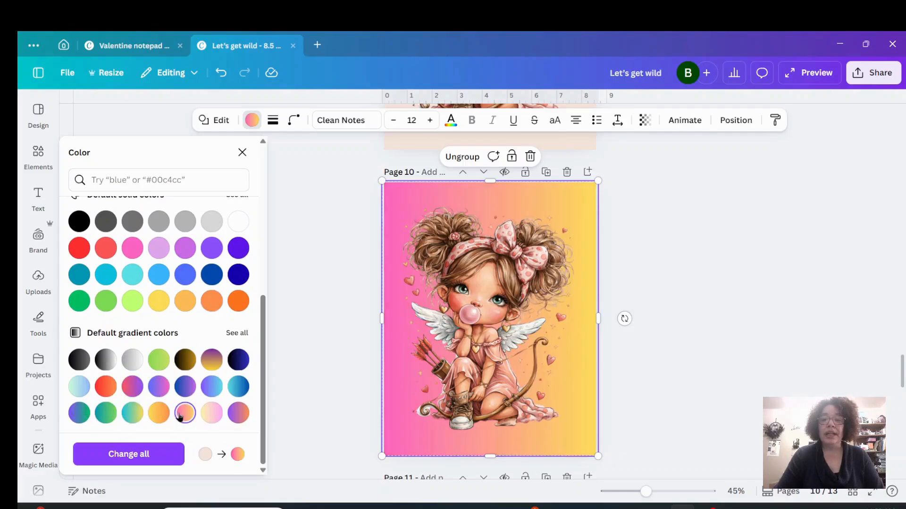
click(213, 413)
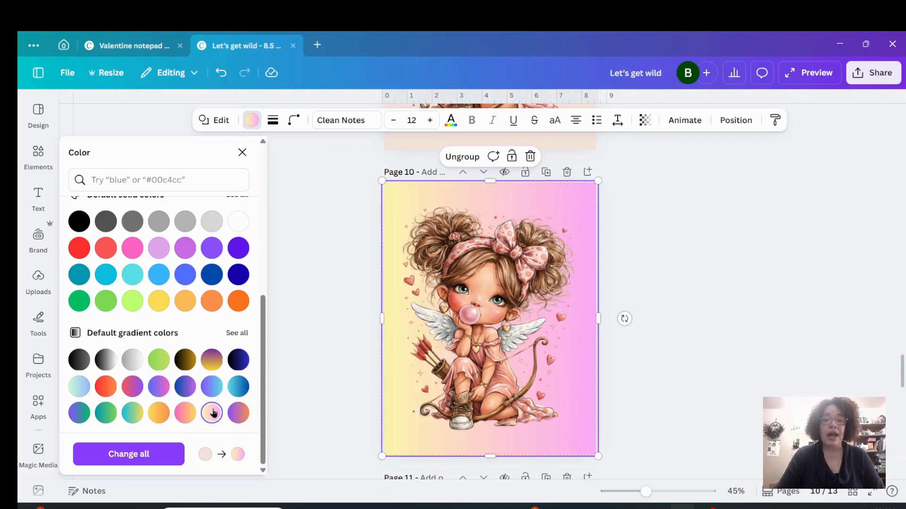
click(237, 414)
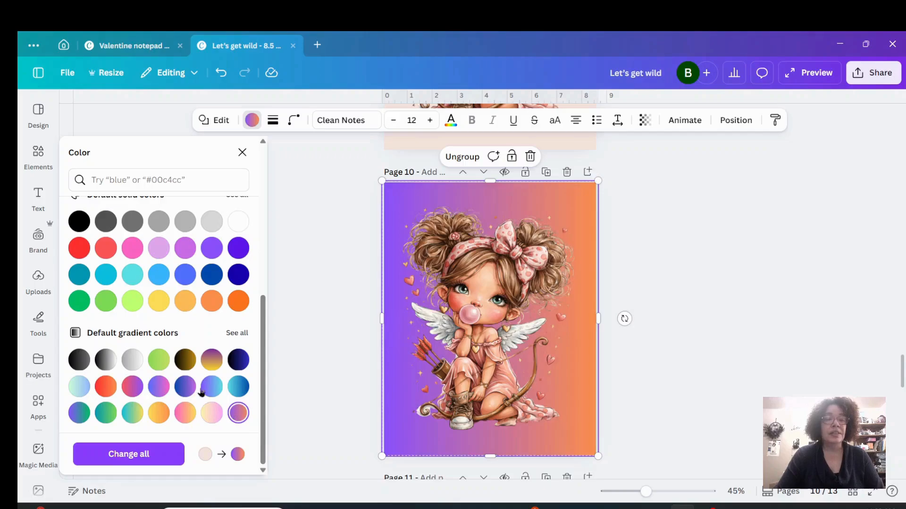
- Fill the page 10 background with pink and deepen it to the custom colour #F62BA8
click(137, 255)
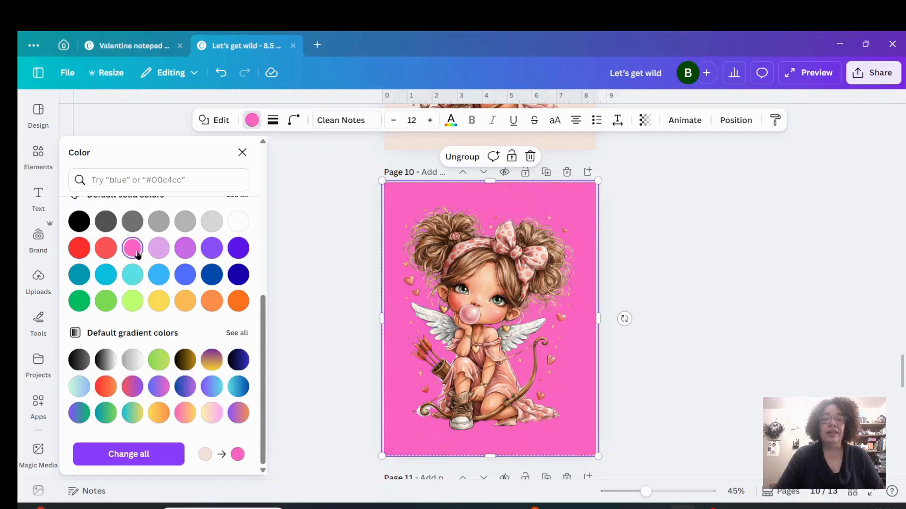
scroll(153, 283, up, 5)
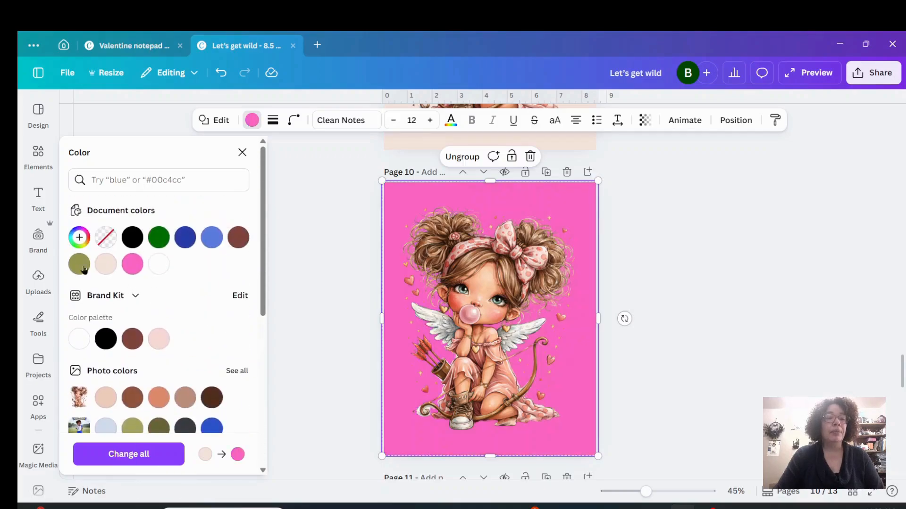
click(79, 237)
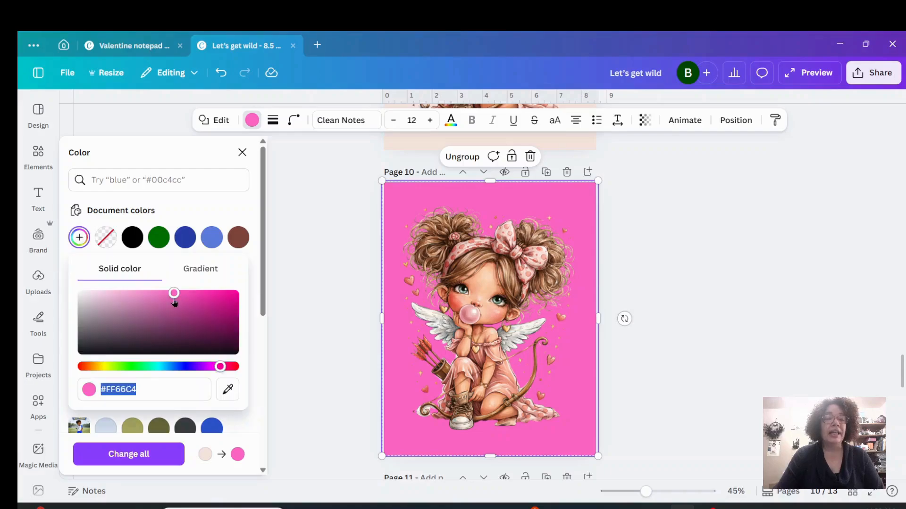
drag(174, 294, 209, 295)
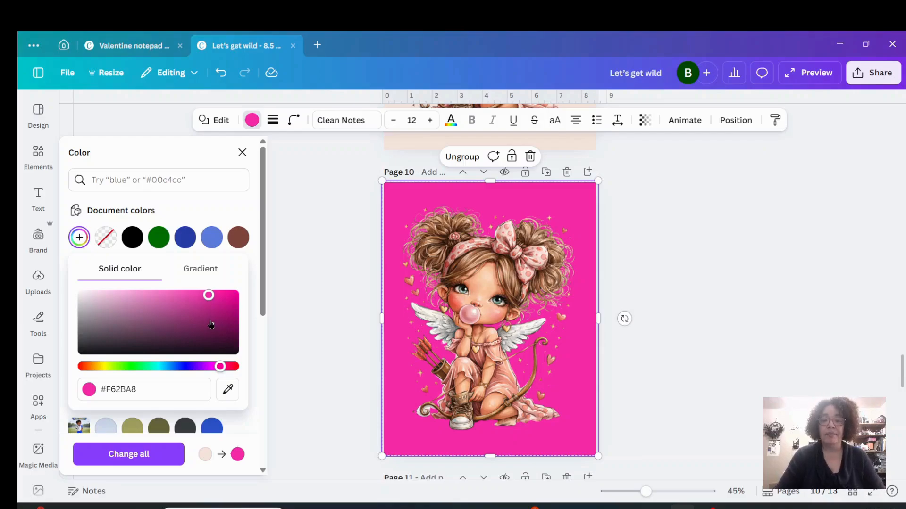
- Move the winged girl picture on page 12 up so it starts at the page's upper edge
scroll(424, 296, down, 5)
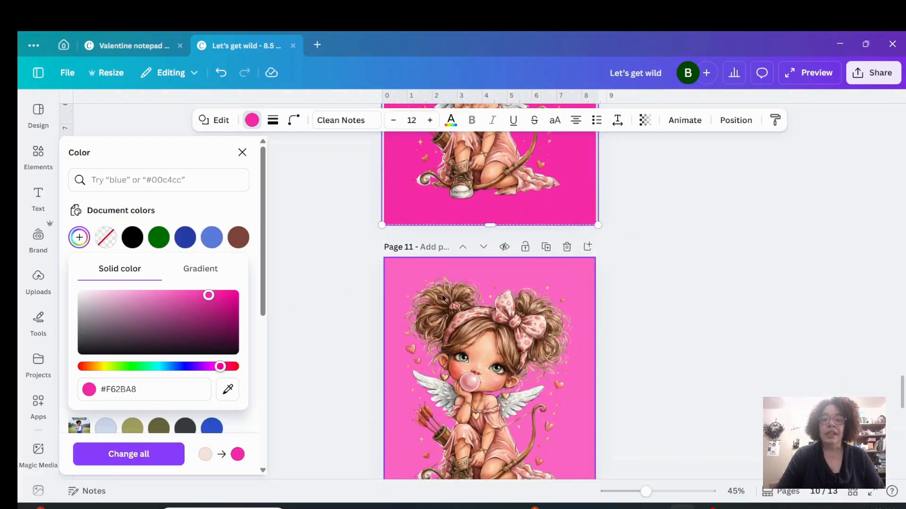
scroll(439, 297, up, 5)
scroll(446, 292, down, 10)
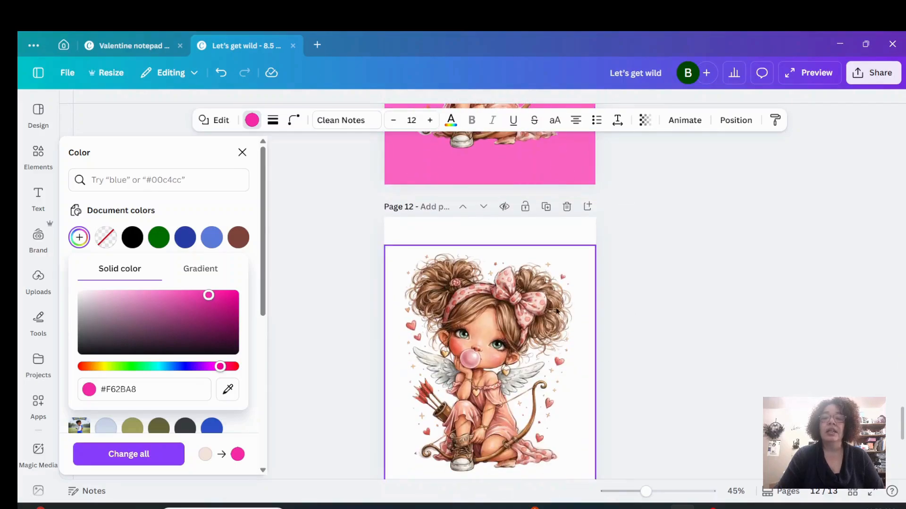
click(517, 339)
drag(510, 329, 487, 288)
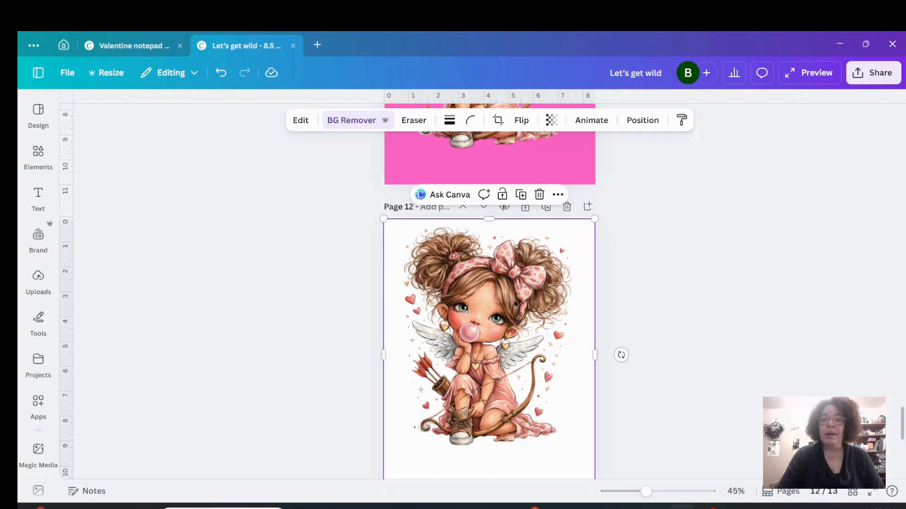
- Delete the grouped girl and pink background on page 11, and undo the deletion
scroll(487, 287, up, 5)
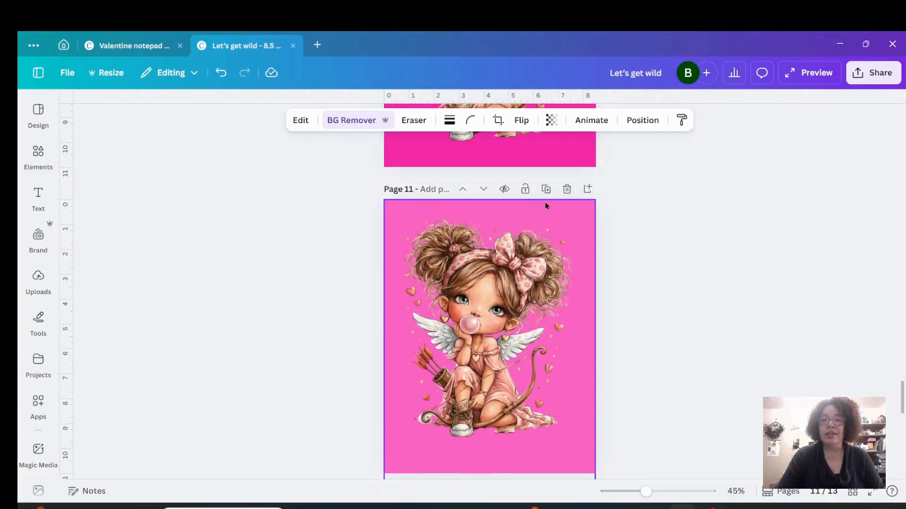
click(560, 230)
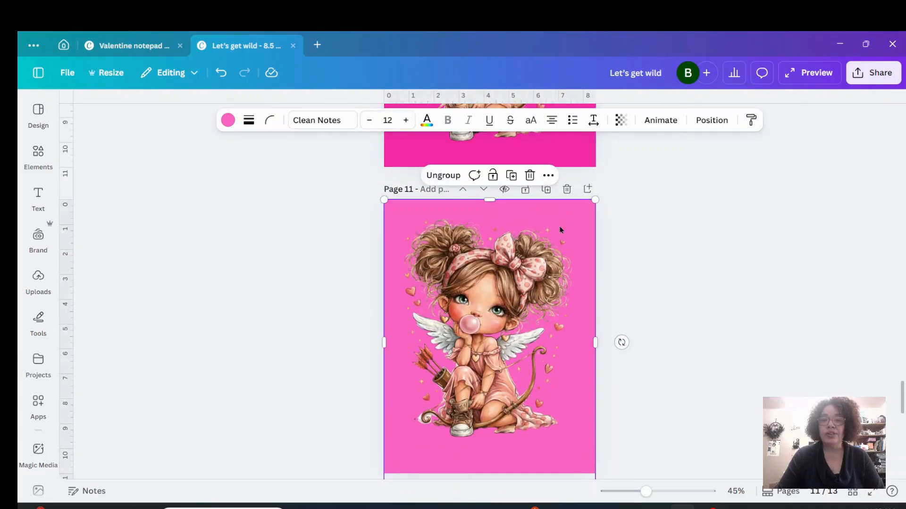
click(530, 178)
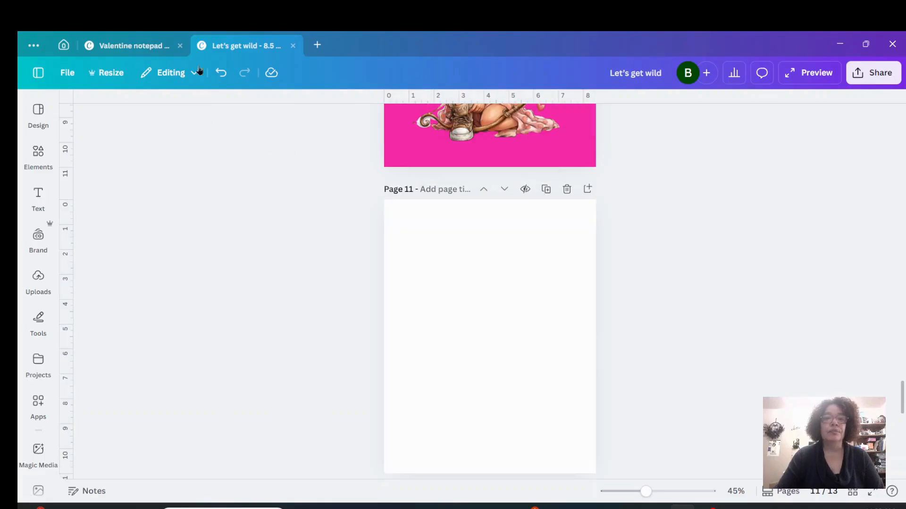
click(218, 72)
- Ungroup the artwork on page 11 and set its pink background shape to no colour
click(521, 248)
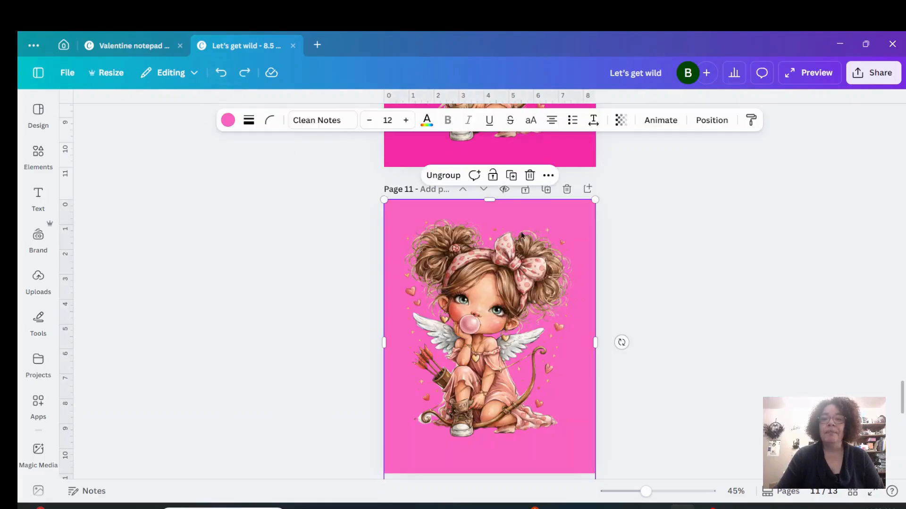
mouse_move(507, 205)
mouse_down()
mouse_move(508, 219)
mouse_move(507, 209)
mouse_up()
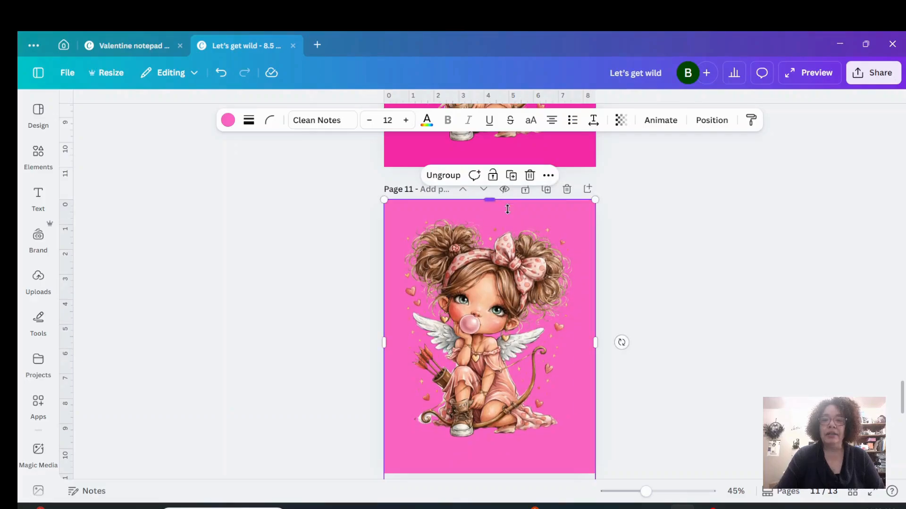
click(441, 181)
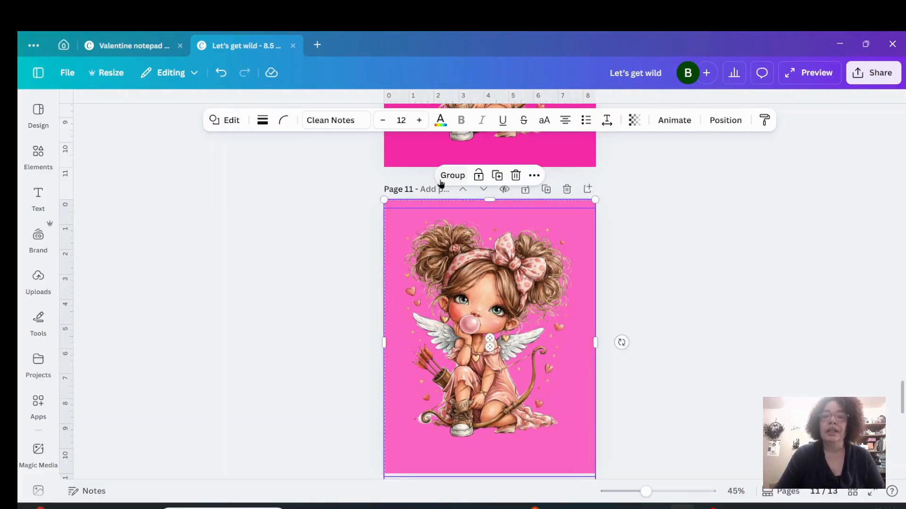
click(558, 208)
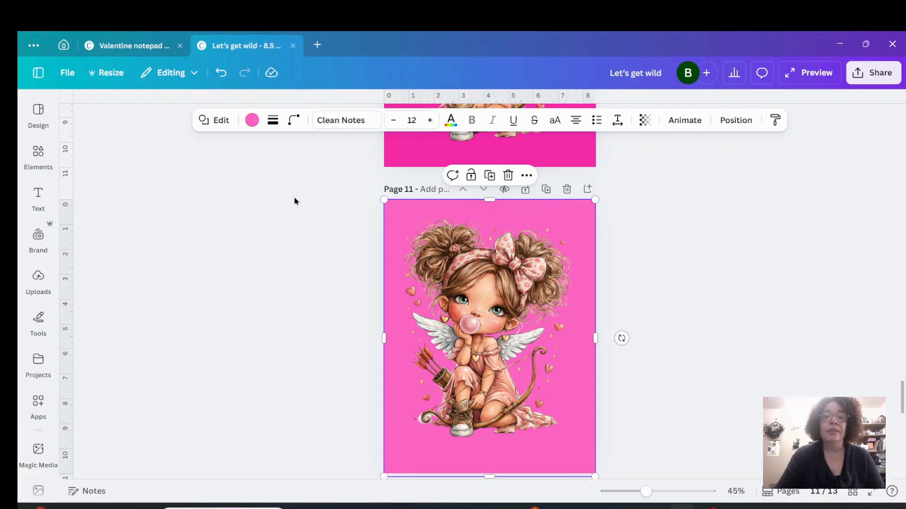
click(252, 122)
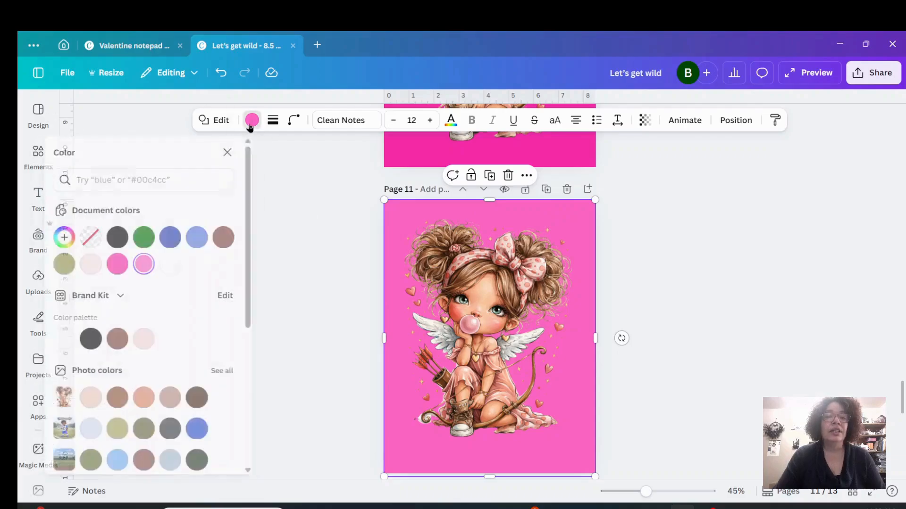
click(105, 238)
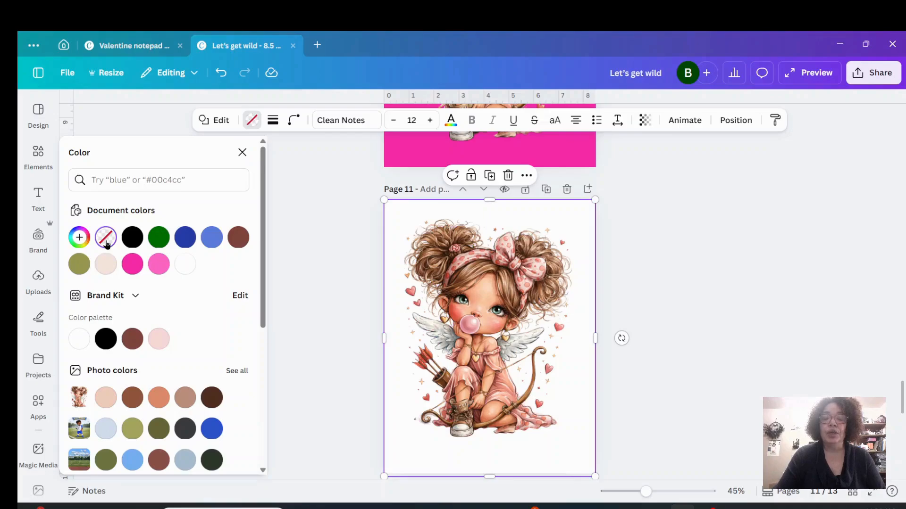
- Select the girl picture on page 11 and set the design's download file type to PNG
click(521, 273)
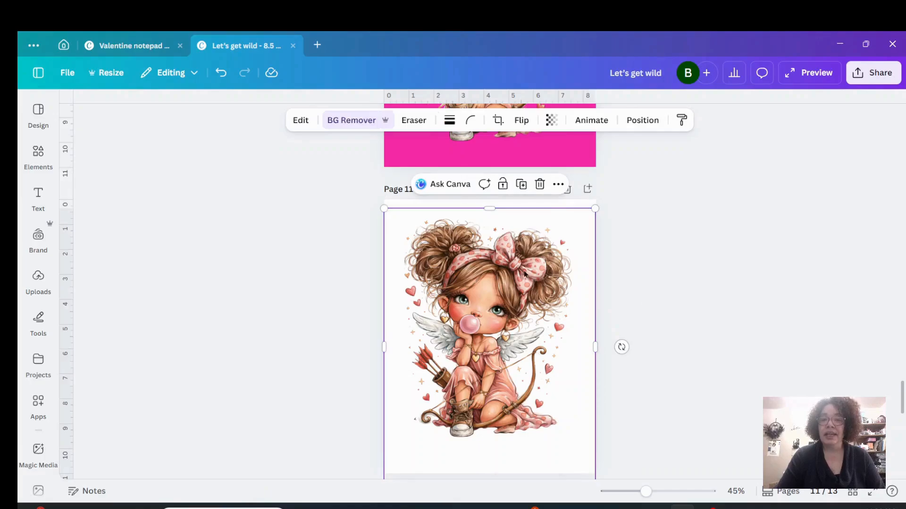
click(890, 74)
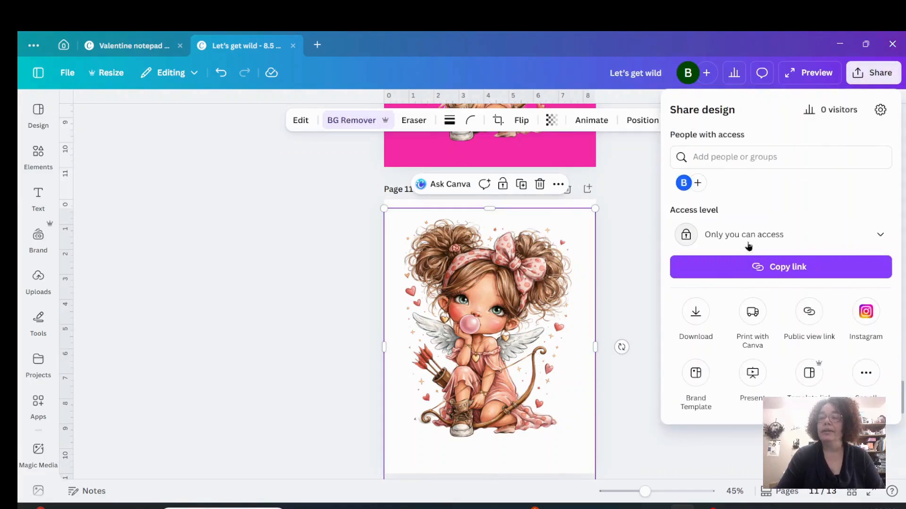
click(696, 312)
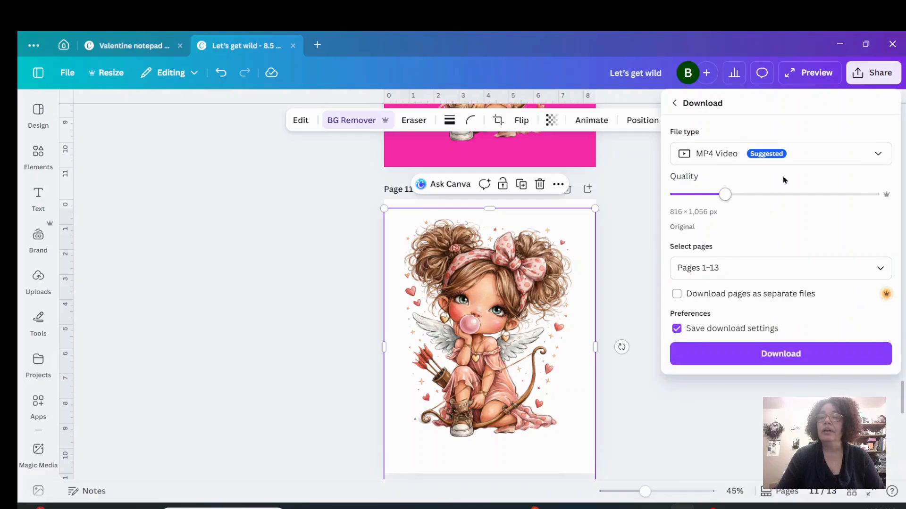
click(823, 156)
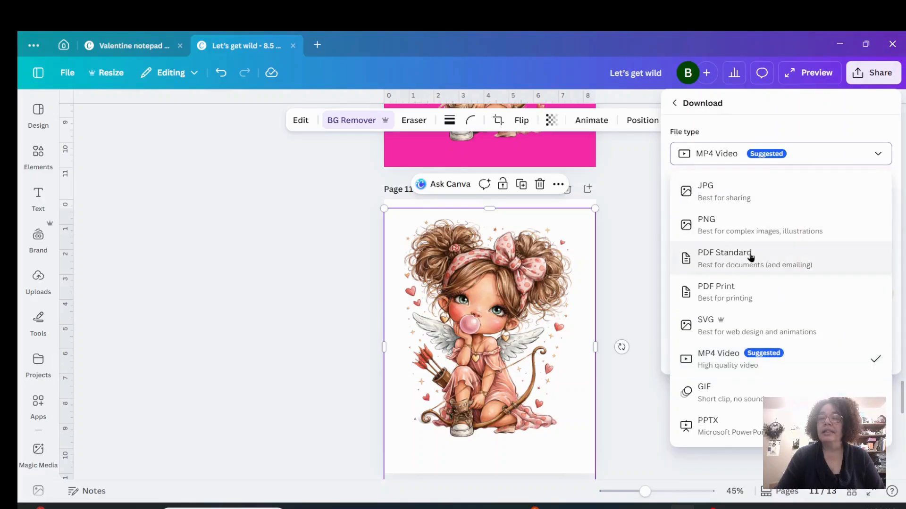
click(744, 227)
- Limit the download to the current page, page 11, and start the download
click(778, 312)
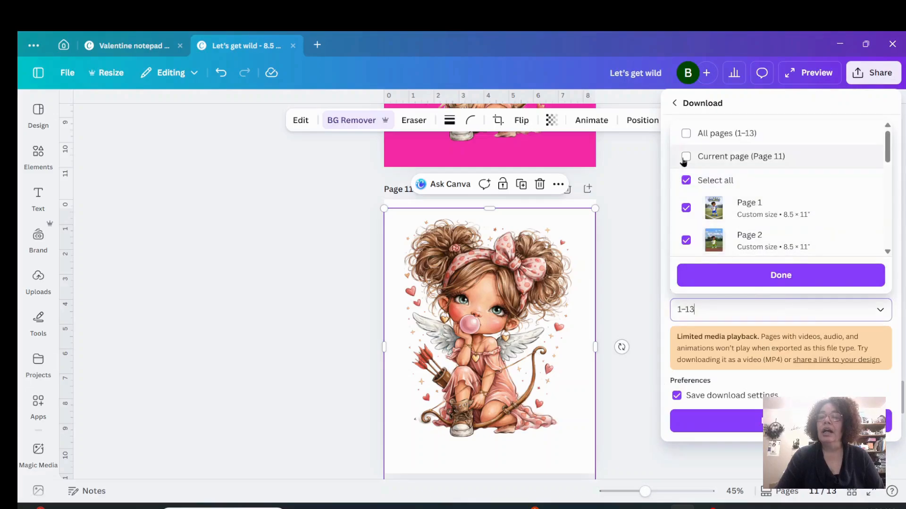
click(683, 158)
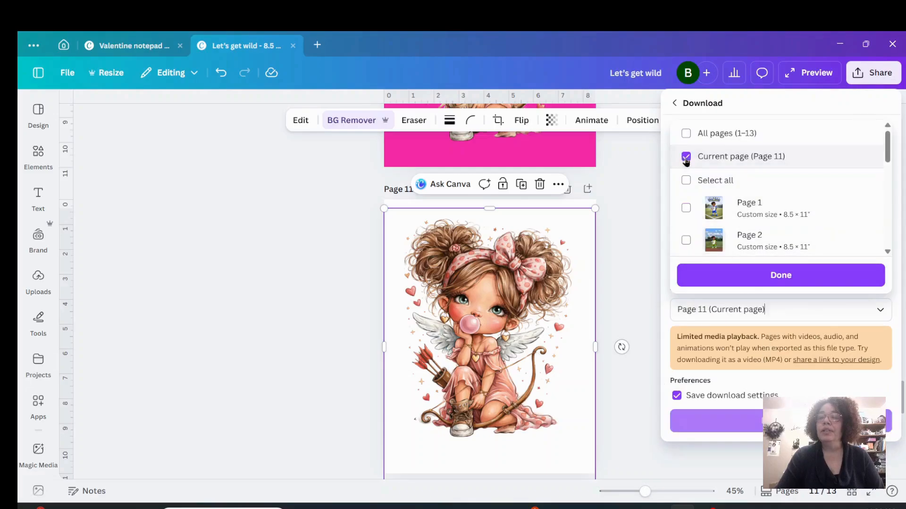
click(761, 280)
click(717, 422)
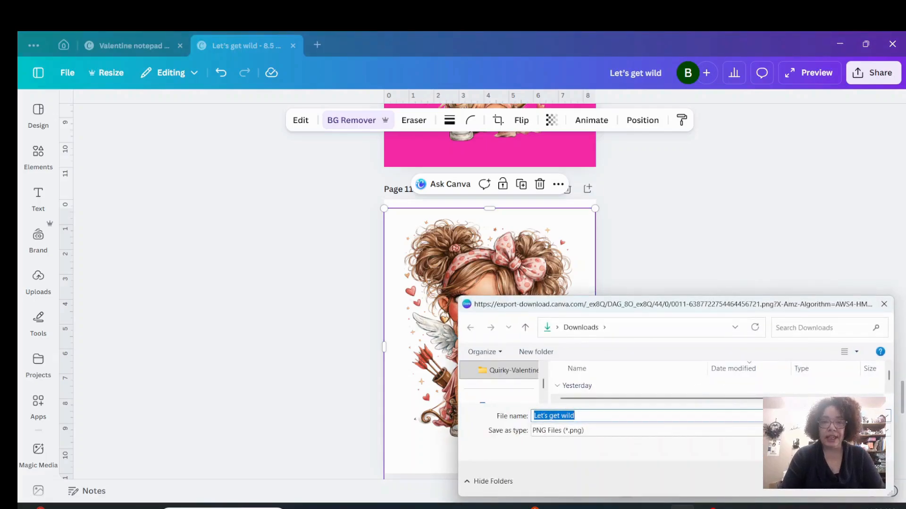
- Save the exported PNG in the Downloads folder under the file name "valentine sag"
text(valentine)
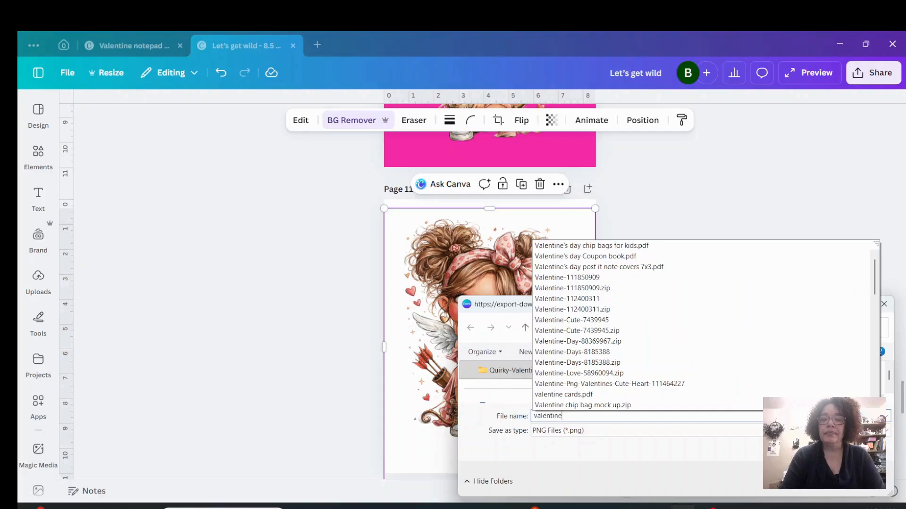
text( sag)
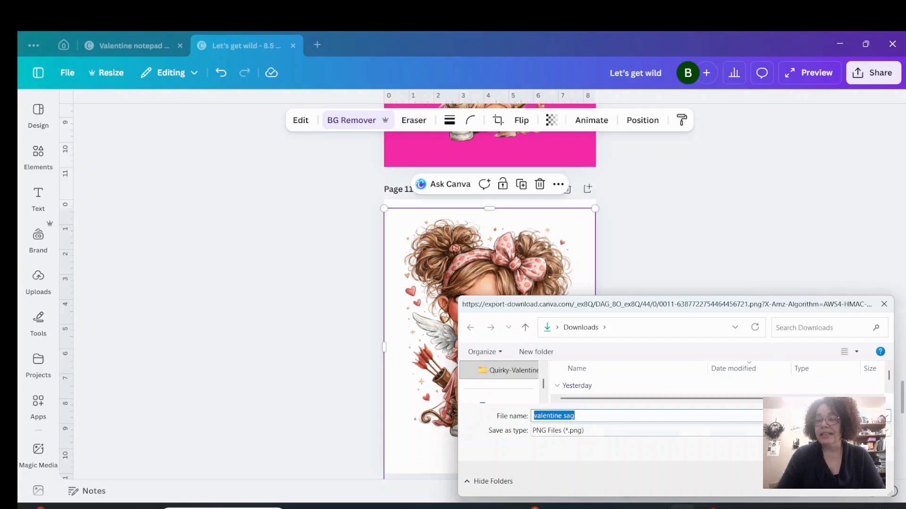
key(Return)
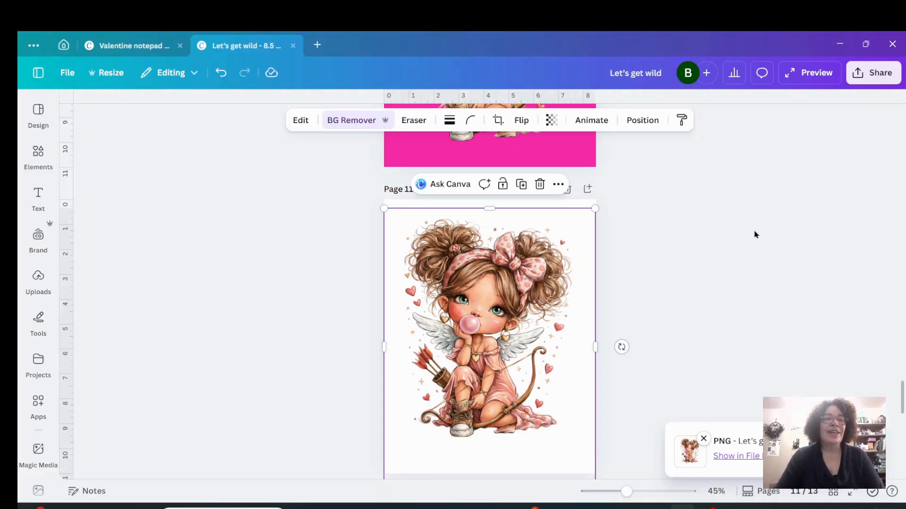
- Minimise the design window, switch to the Edge browser and open chatgpt.com
click(840, 43)
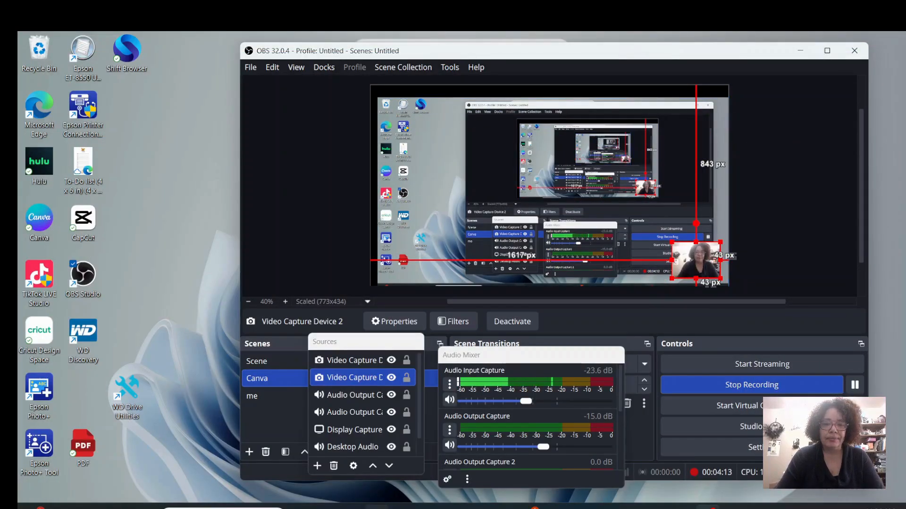
click(377, 508)
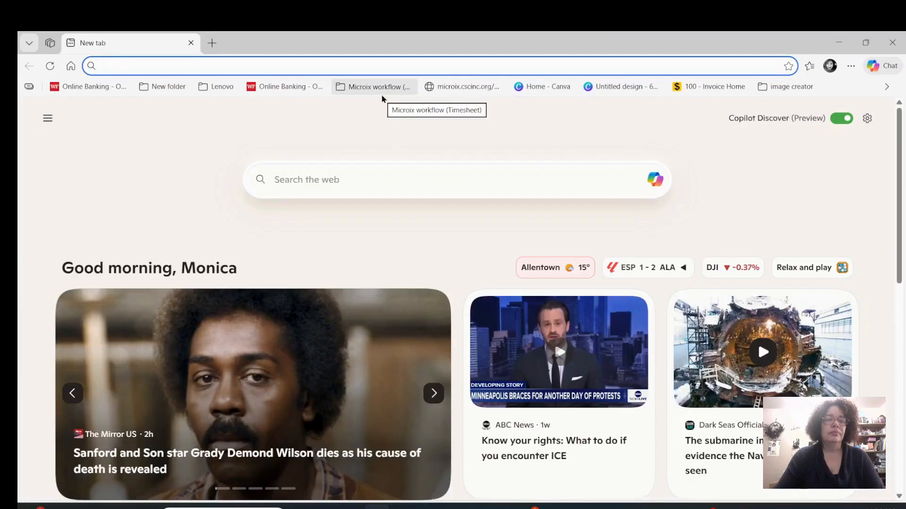
text(chatgpt.com)
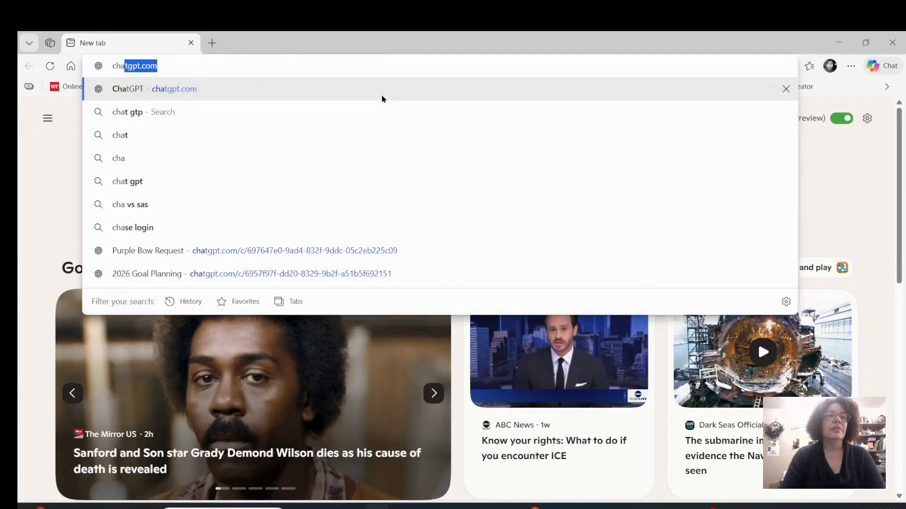
key(Return)
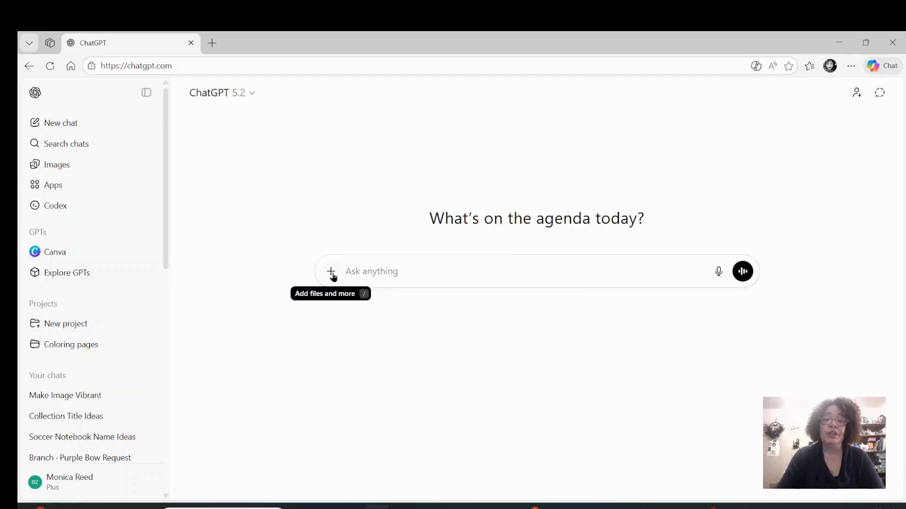
- Attach the "valentine sag" PNG from the Downloads folder to a new chat message
click(331, 273)
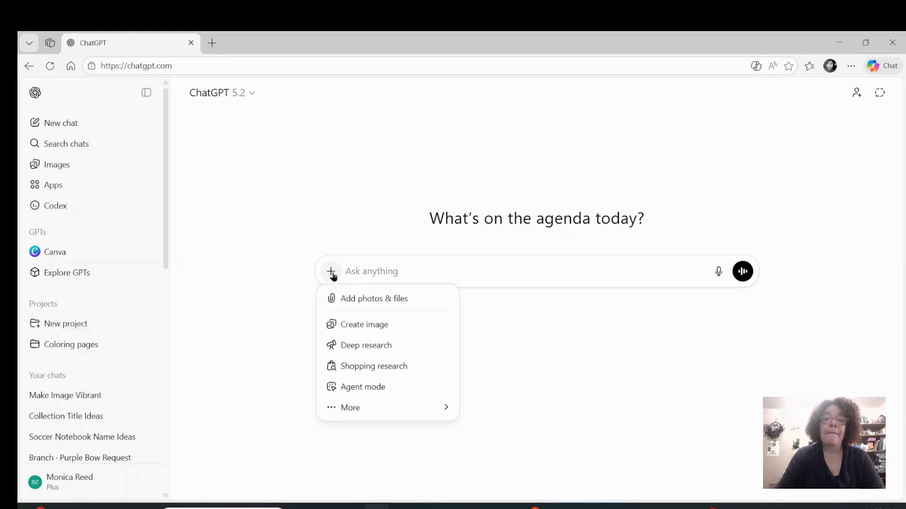
click(358, 298)
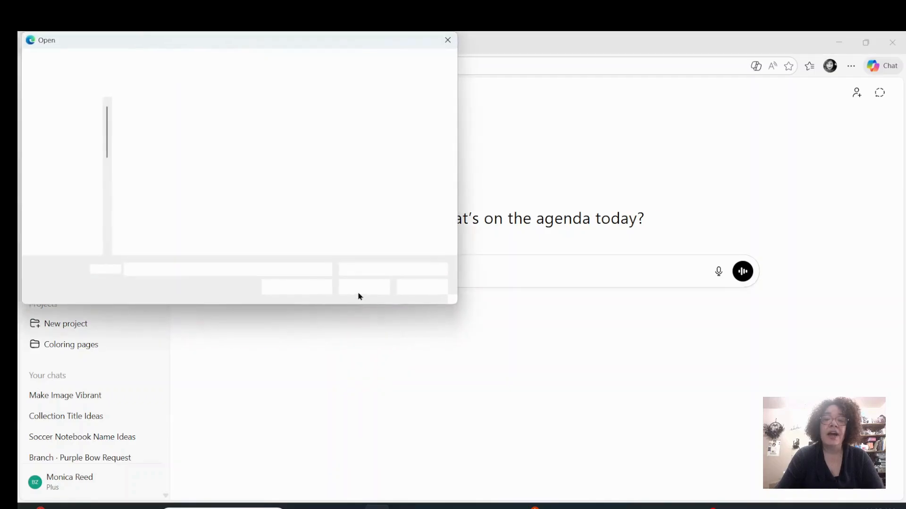
click(80, 164)
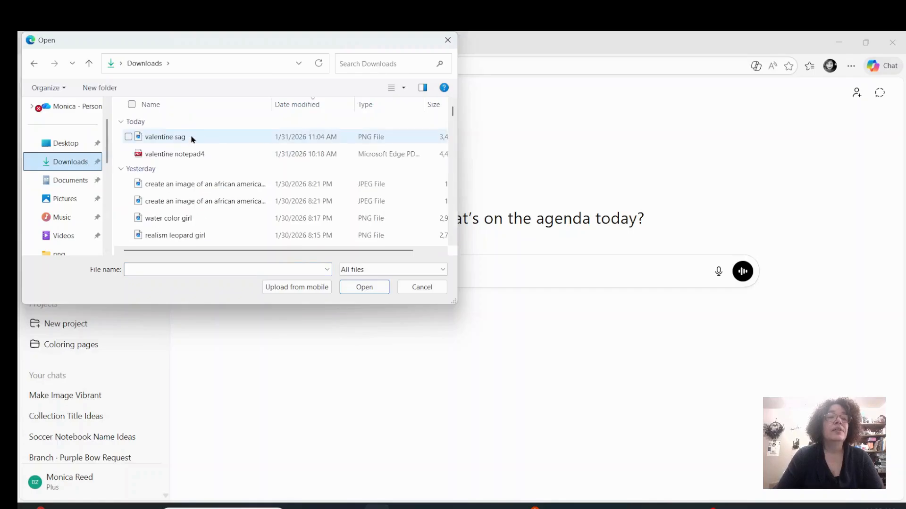
click(194, 137)
click(369, 289)
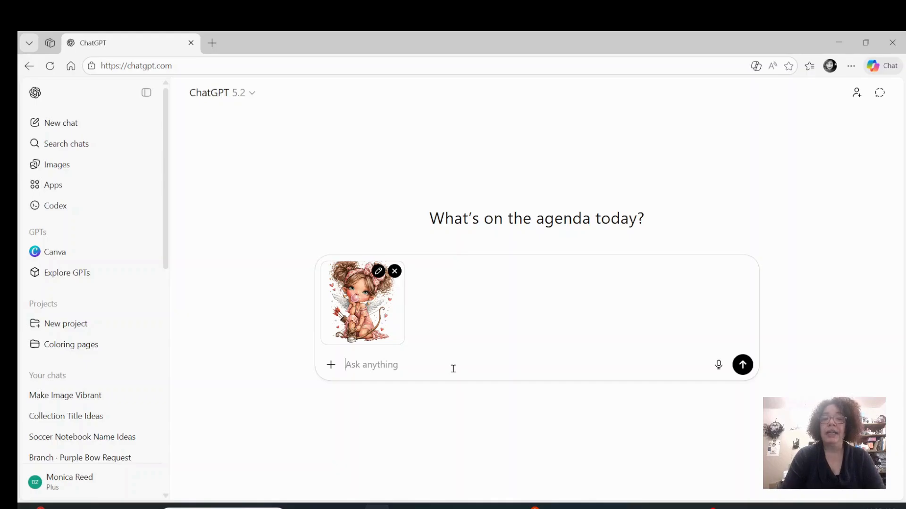
text(change the back)
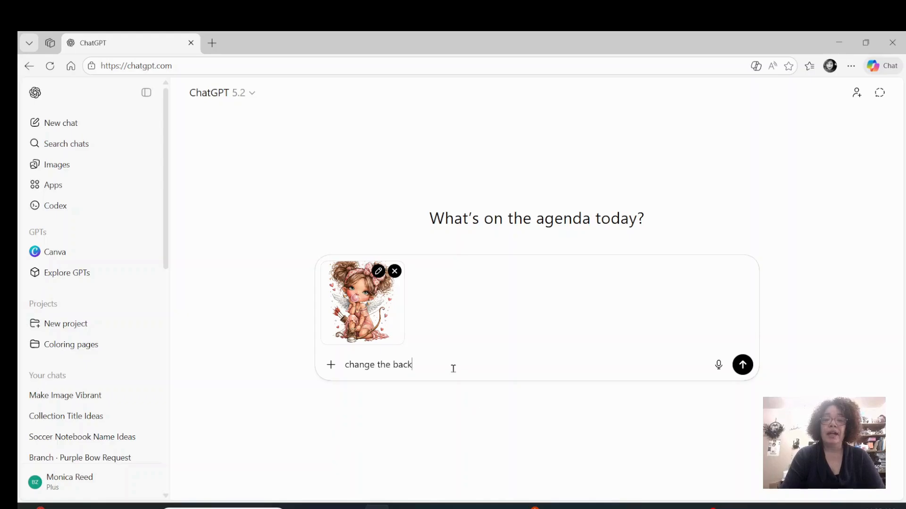
text(g)
key(BackSpace)
key(BackSpace)
key(BackSpace)
key(BackSpace)
key(BackSpace)
key(BackSpace)
key(BackSpace)
key(BackSpace)
key(BackSpace)
key(BackSpace)
key(BackSpace)
key(BackSpace)
key(BackSpace)
key(BackSpace)
key(BackSpace)
key(BackSpace)
- Send the prompt "add a background to my image, making it with light blue and white clouds" with the attached picture
text(aedd)
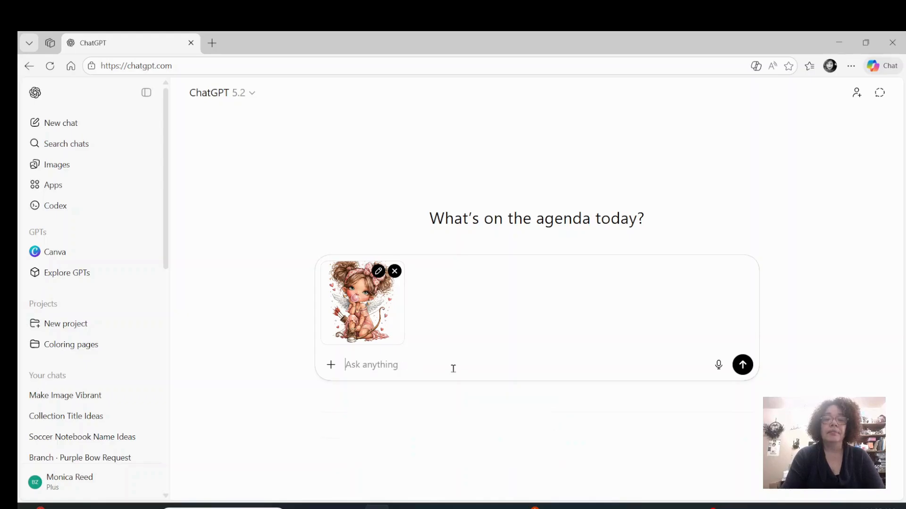
key(BackSpace)
key(BackSpace)
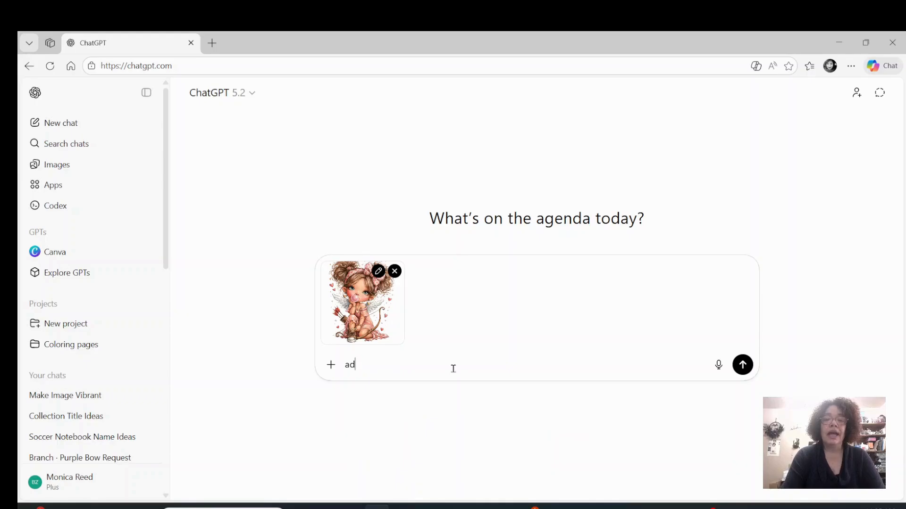
text(d a backgr)
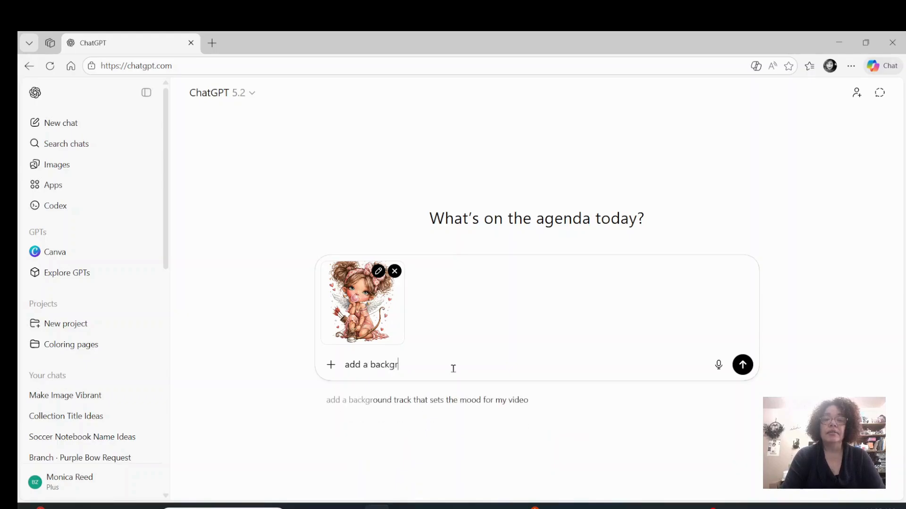
text(ound to my)
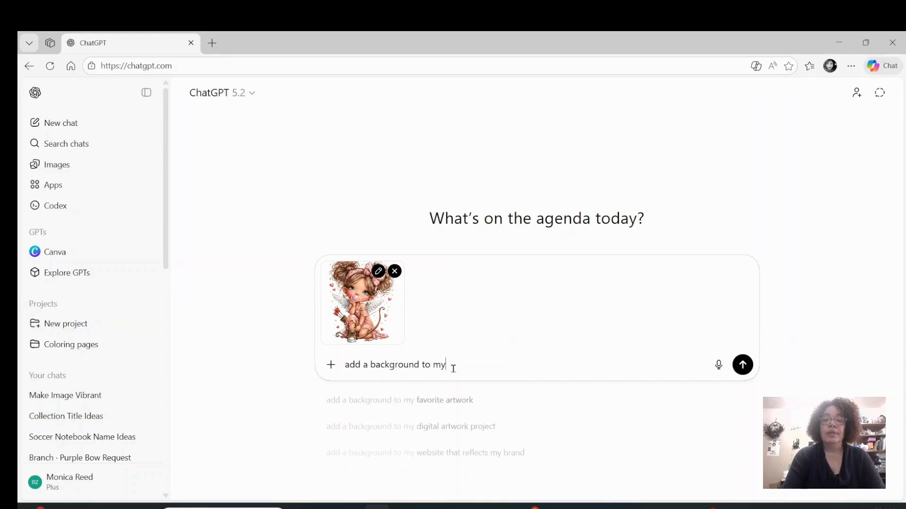
text( image, mak)
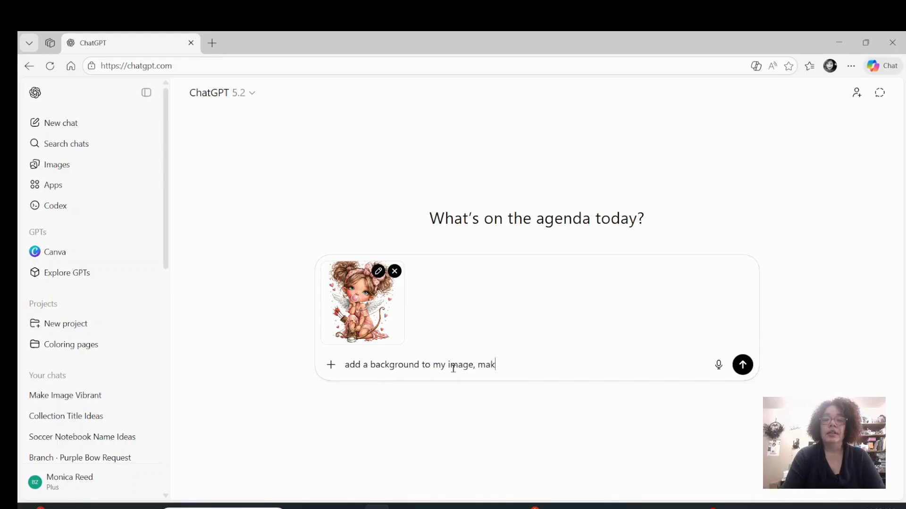
text(ing it with light blue and white clouds)
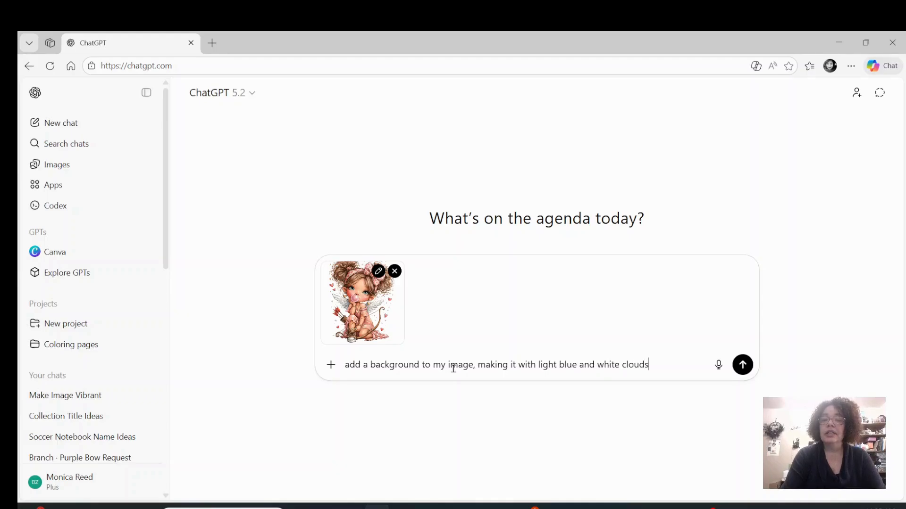
key(Return)
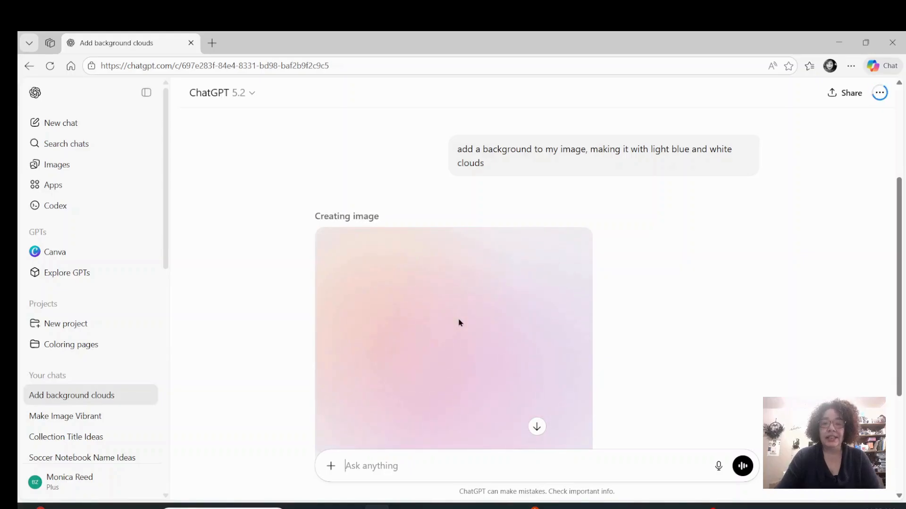
- Send a follow-up prompt asking for a more vibrant girl with hot pink clothing, headband and sneakers, green eyes and dark brown hair
scroll(459, 323, down, 1)
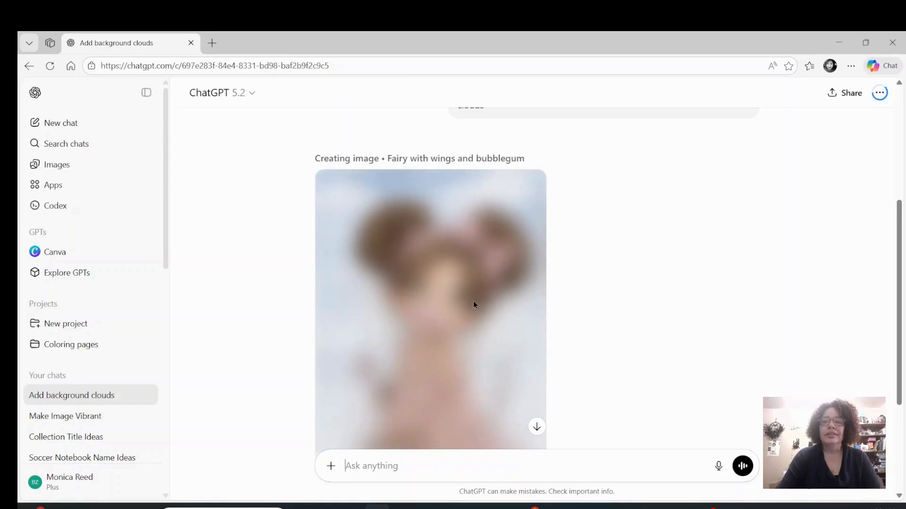
scroll(473, 304, down, 2)
scroll(474, 304, up, 1)
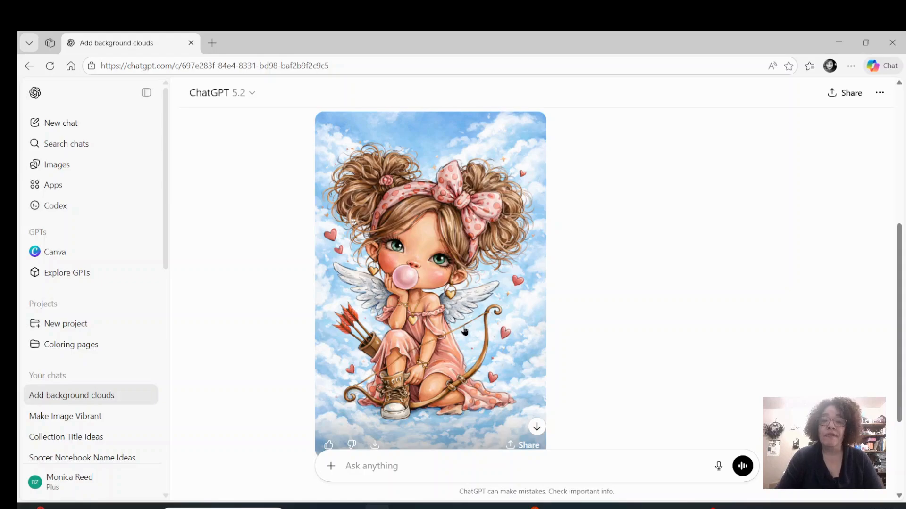
scroll(465, 332, down, 3)
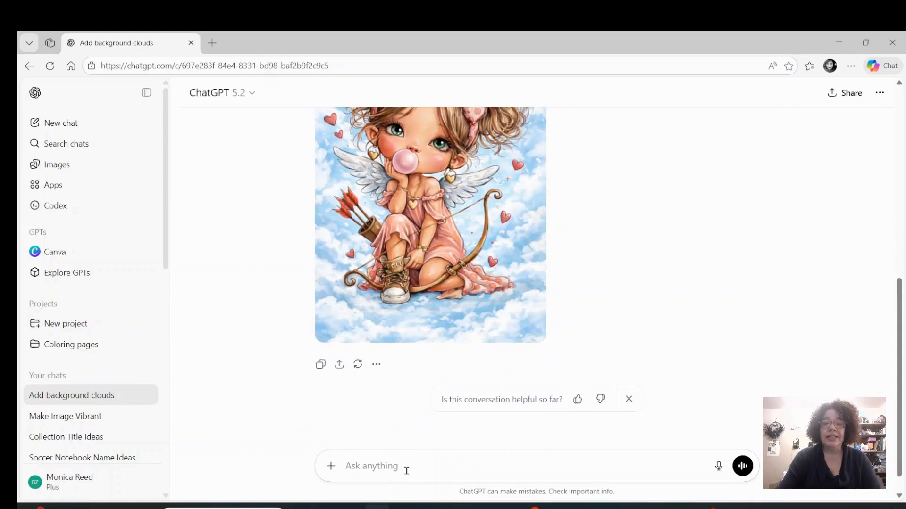
text(Make)
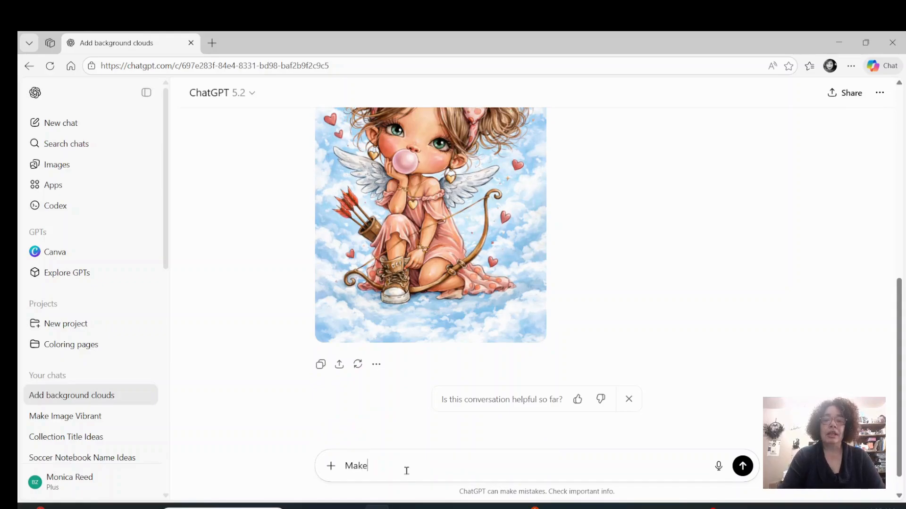
text( the imag)
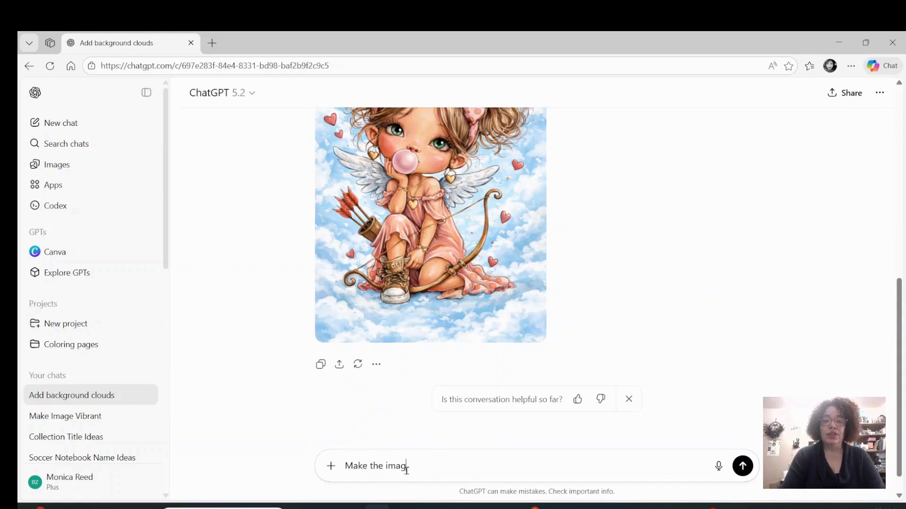
text(e of the girl more vib)
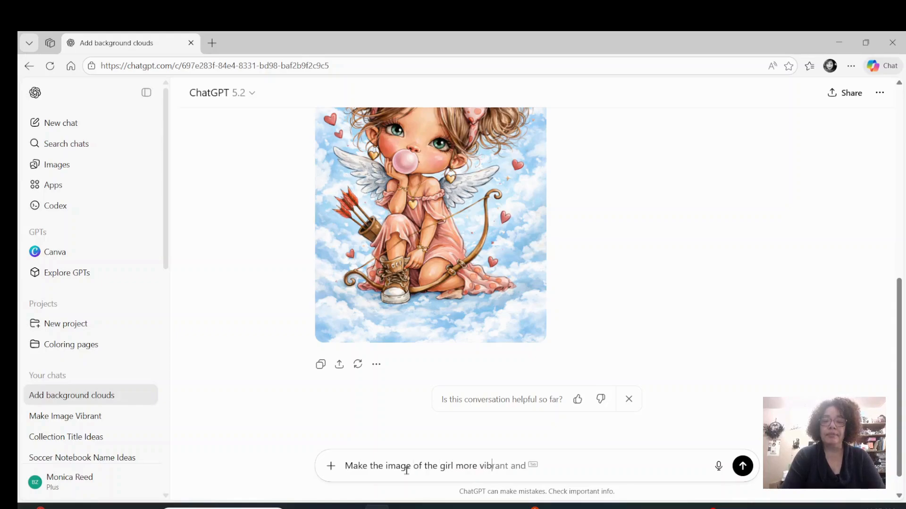
text(rant using hot pink in her)
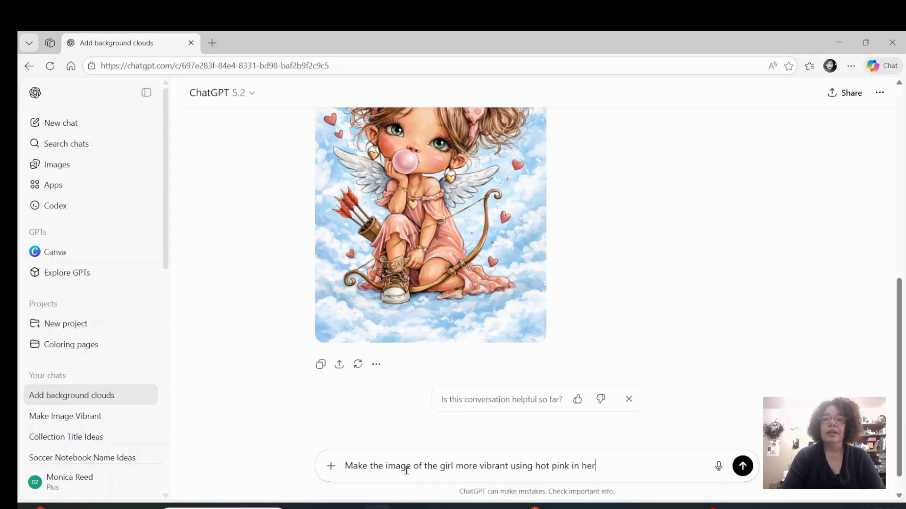
text( clothing and headba)
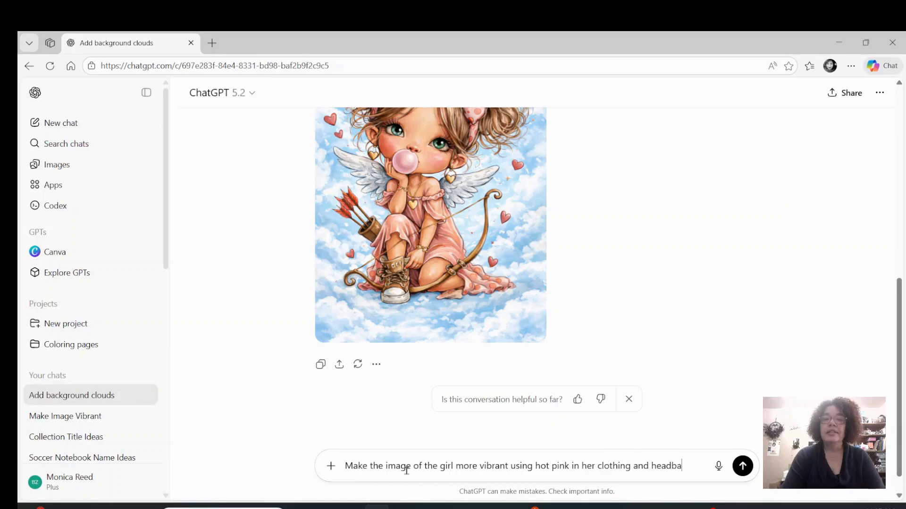
text(nd. Give)
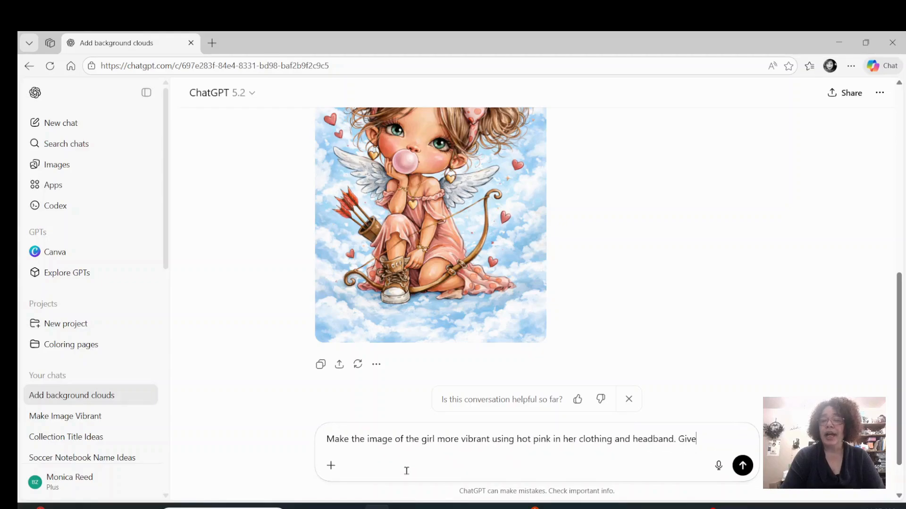
text( her green eyes and )
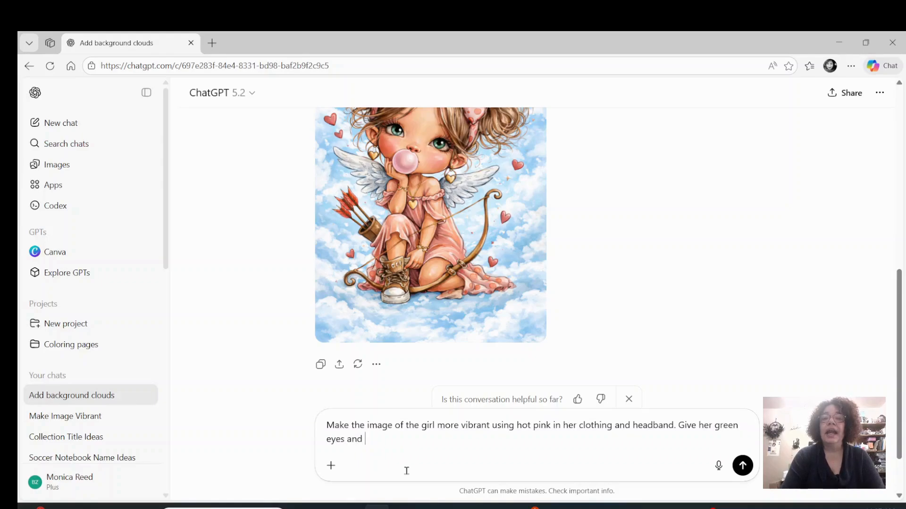
text(d)
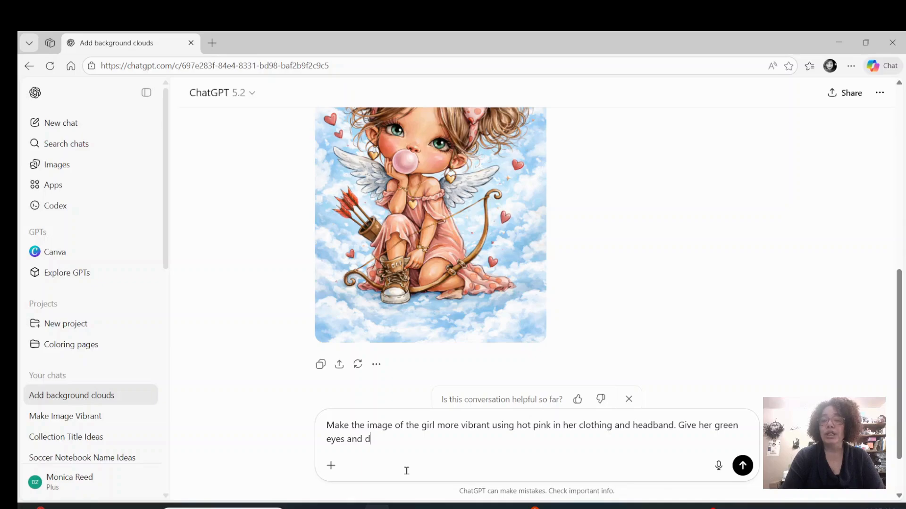
text(ark brown hair.)
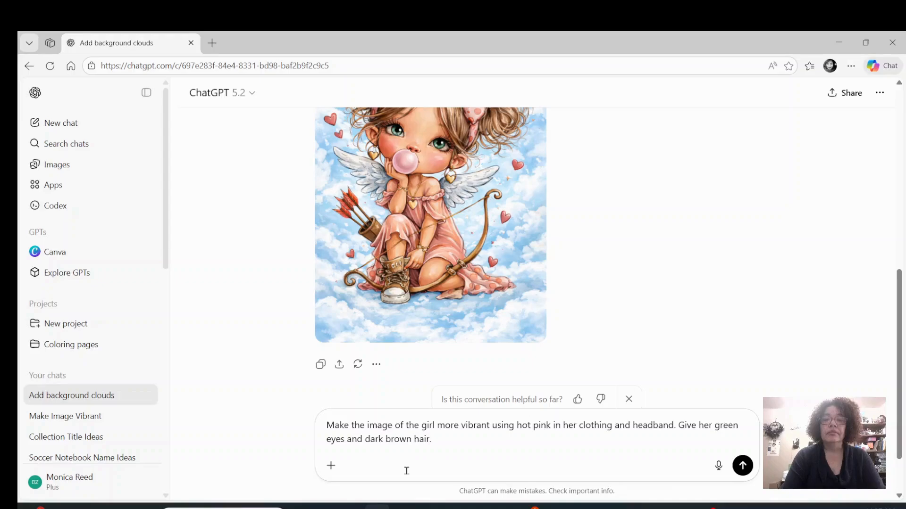
text( make)
text(sneakers a hot pink color)
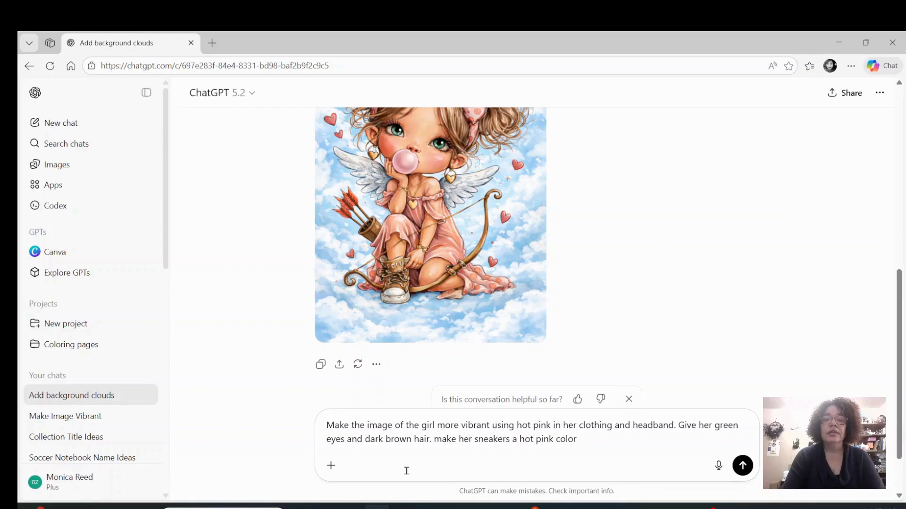
key(Return)
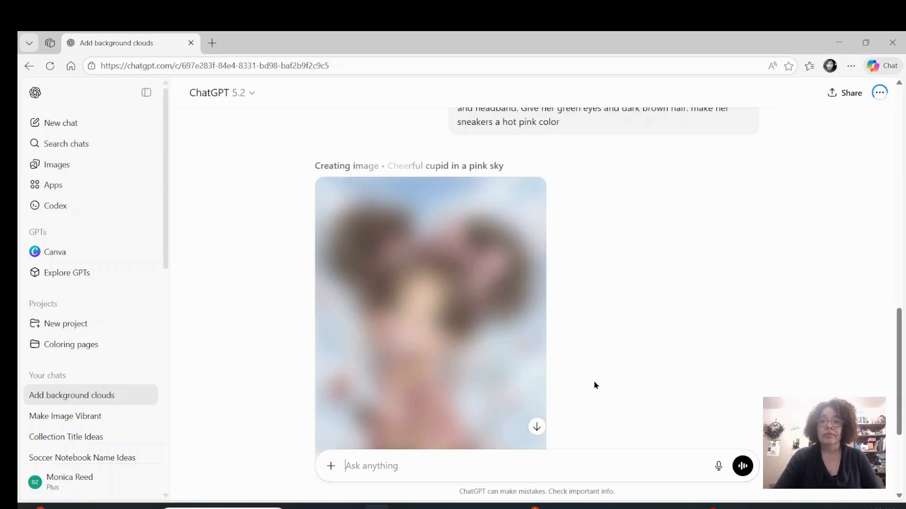
scroll(595, 385, down, 1)
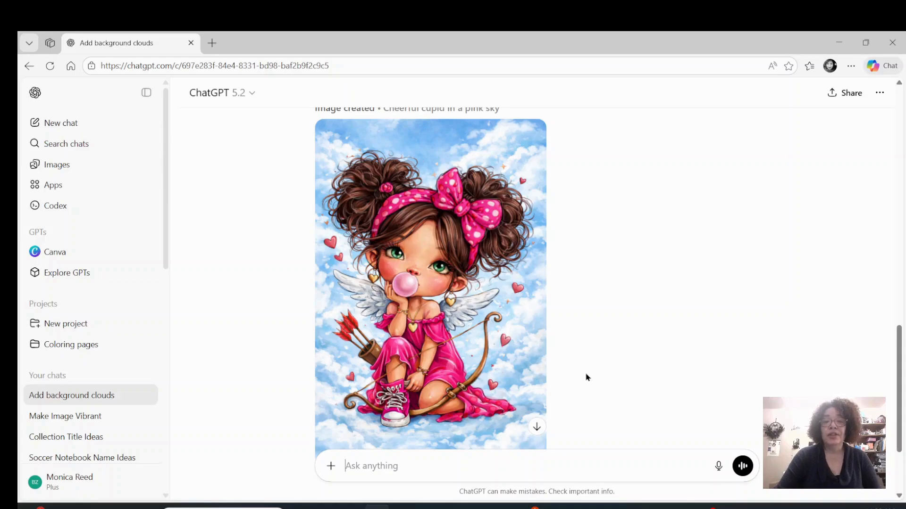
scroll(586, 378, up, 6)
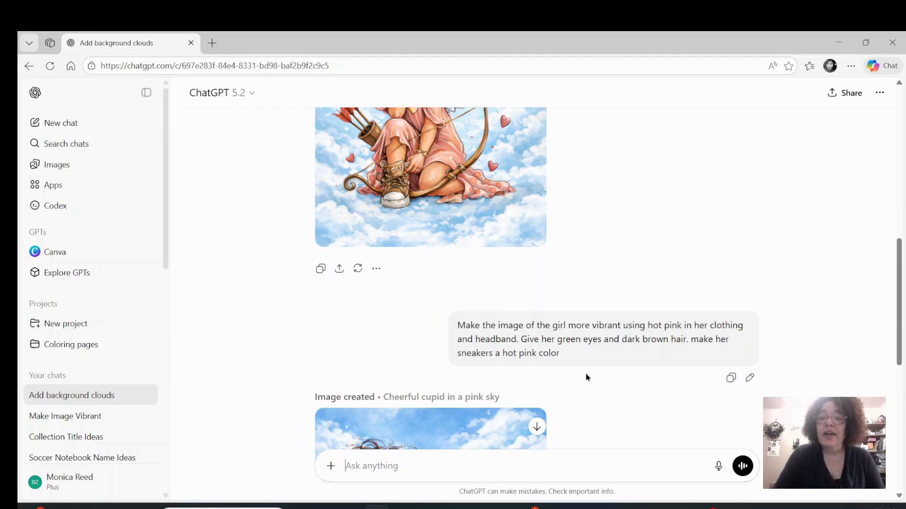
- Send the follow-up prompt "remove the bubble grum from her mouth. Give her lips a glossy pink color with a smile"
scroll(586, 377, down, 5)
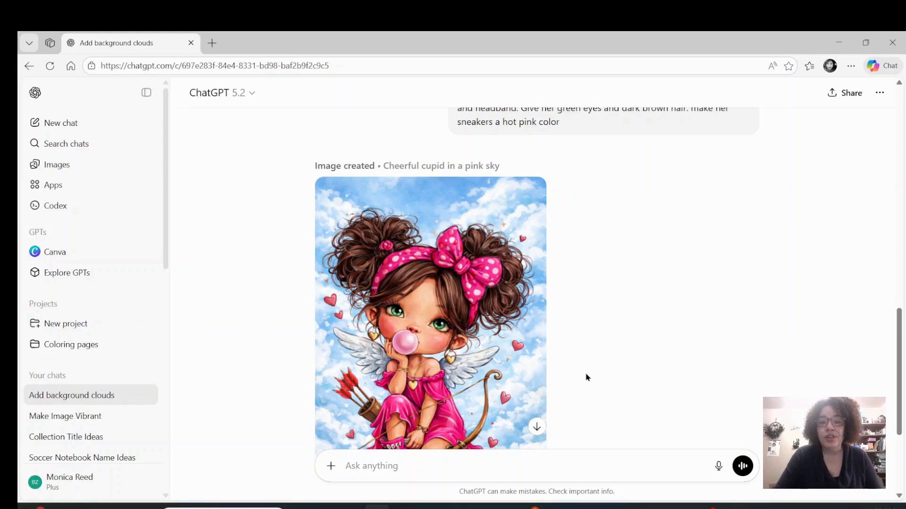
scroll(587, 378, down, 3)
scroll(587, 377, up, 1)
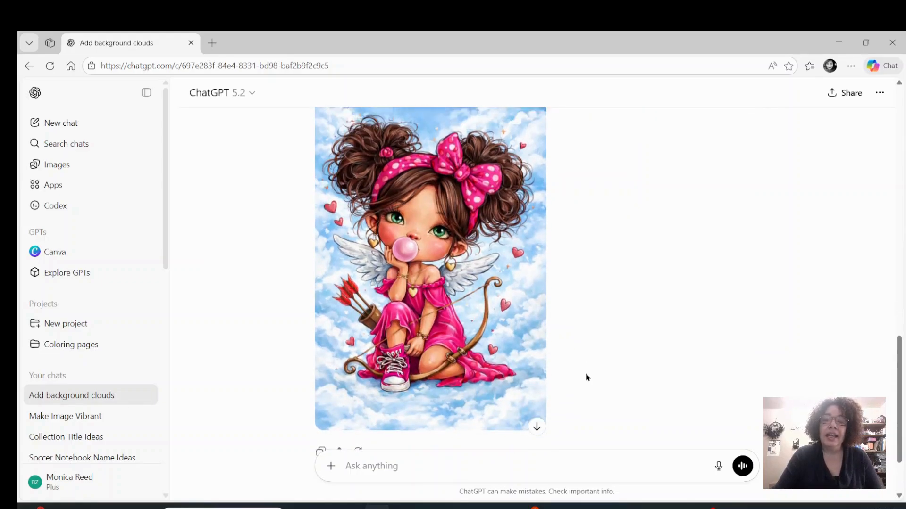
scroll(586, 377, down, 1)
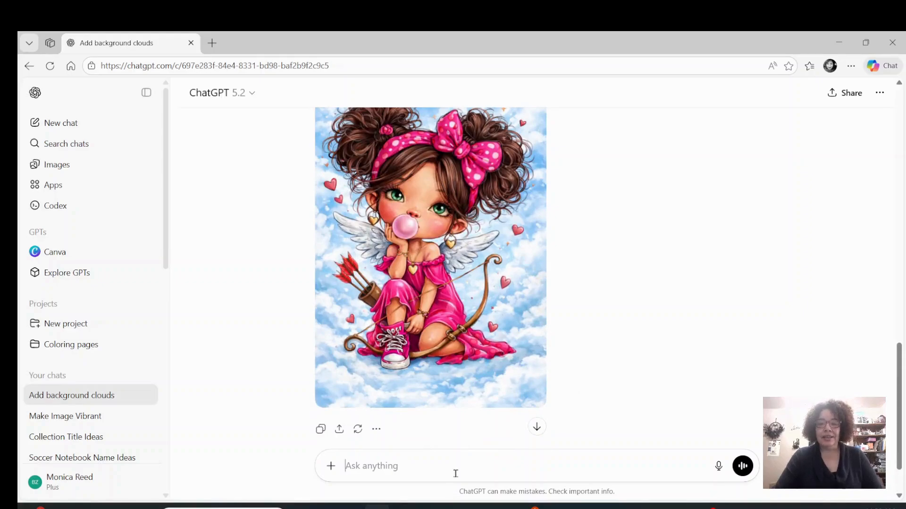
text(remove the bub)
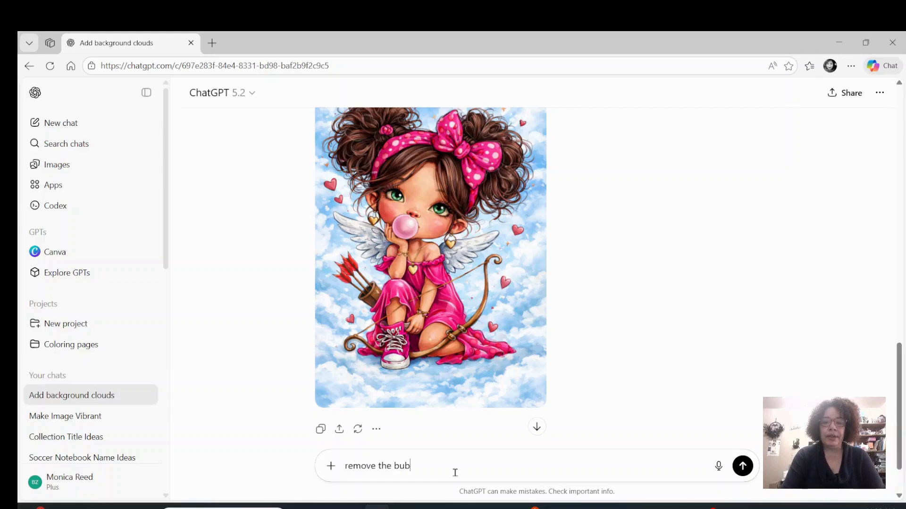
text(ble grum from her mouth. Give her lips a glossy pink color with a smile)
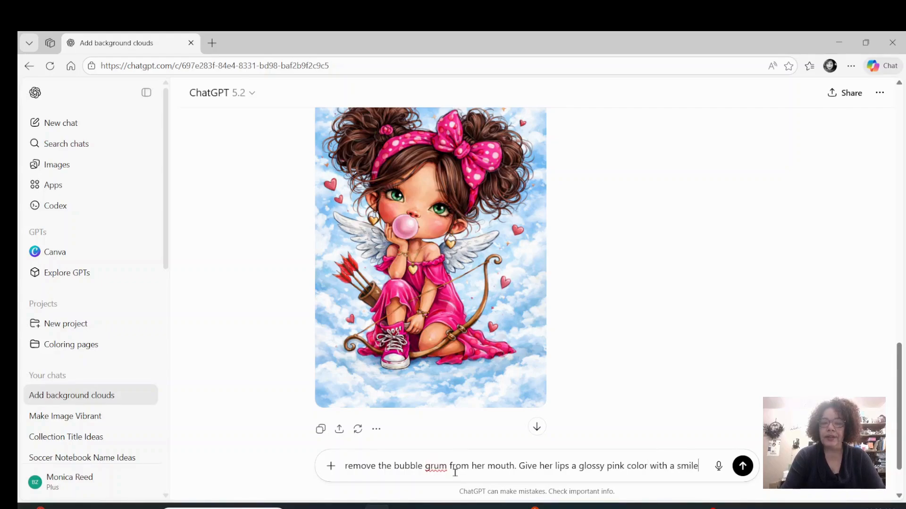
key(Return)
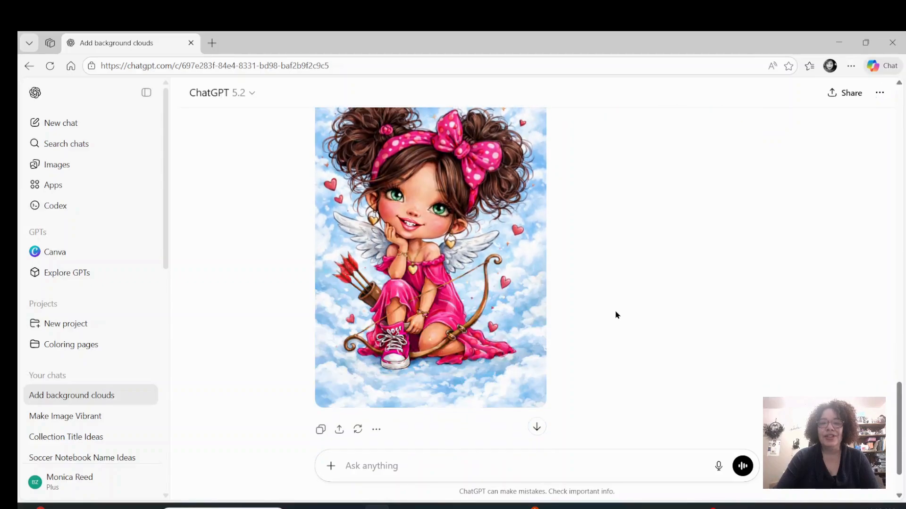
- Save the generated smiling girl picture to the Downloads folder as a PNG named "smily cloud girl"
scroll(615, 315, up, 1)
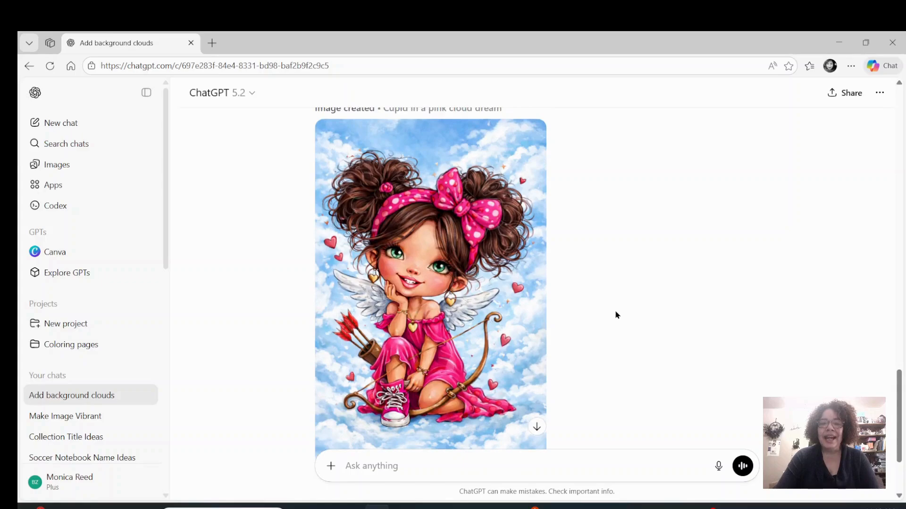
right_click(453, 299)
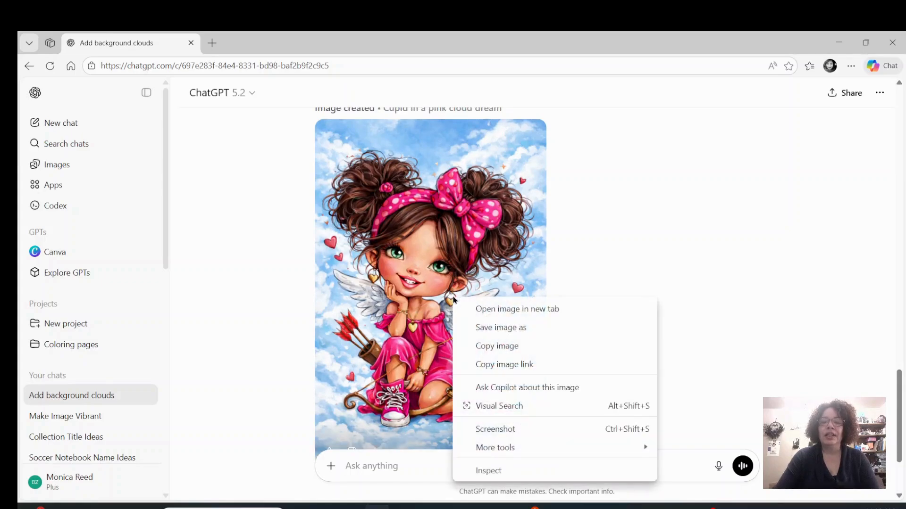
click(478, 327)
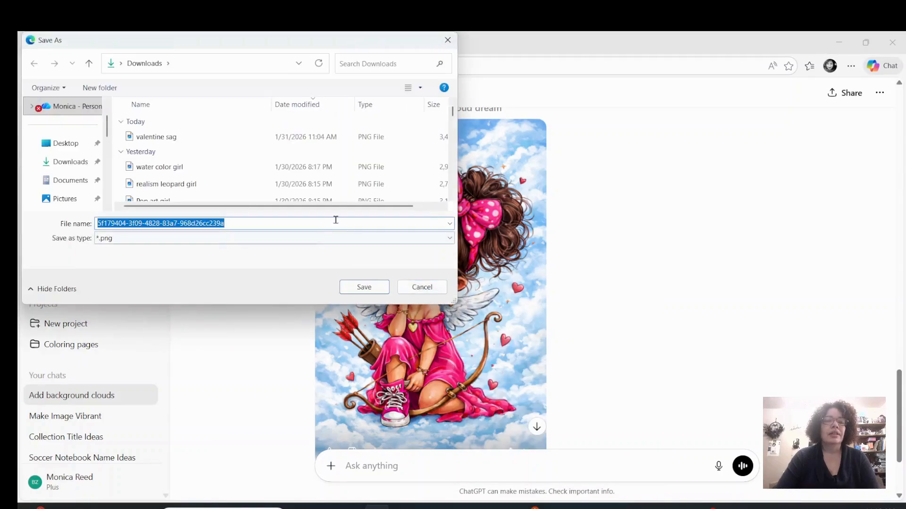
text(smily cl)
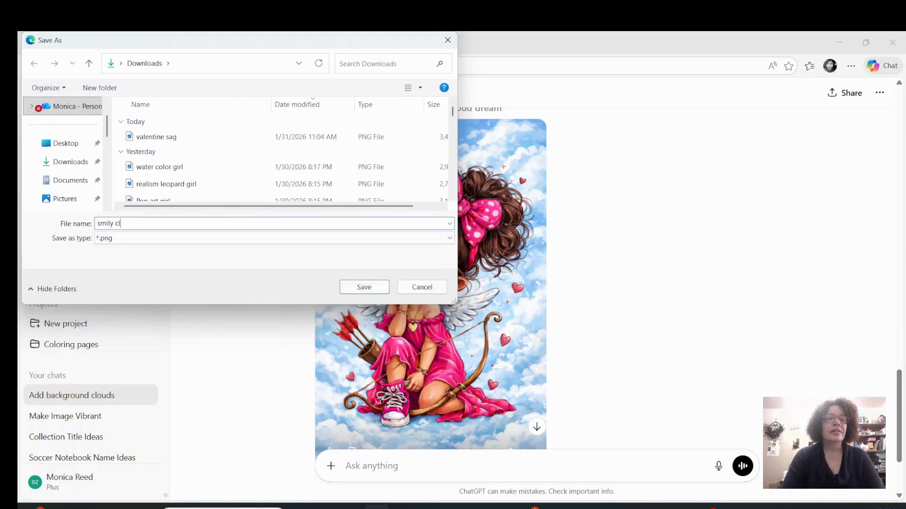
text(oud girl)
click(359, 286)
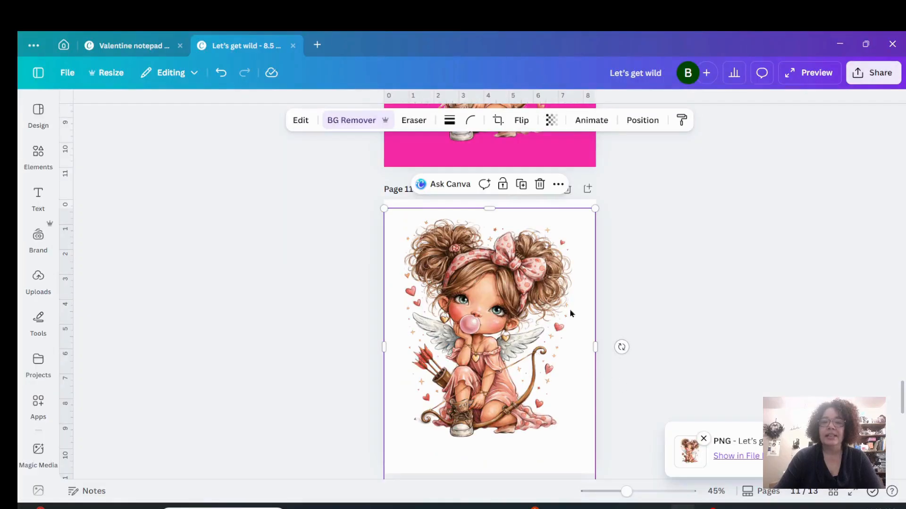
- Switch to Canva, add a blank page after page 11 and upload "smily cloud girl" from the Downloads folder
click(585, 189)
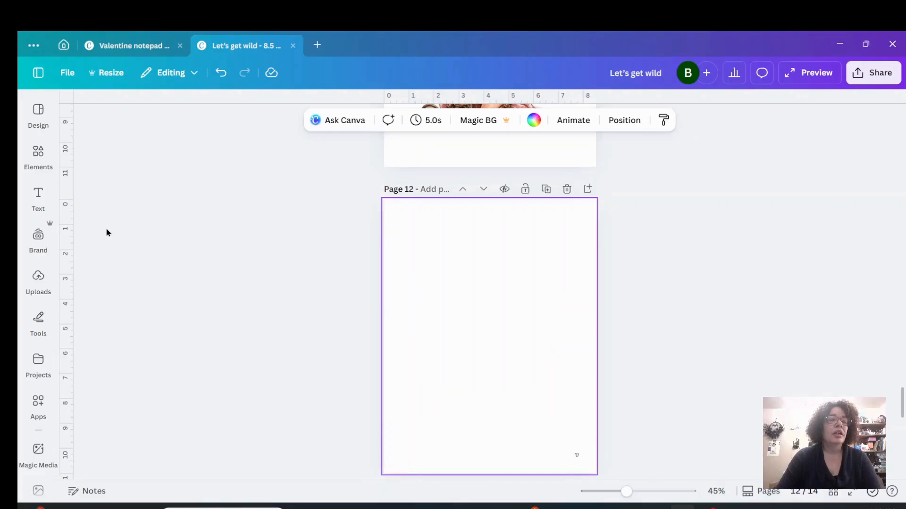
click(39, 279)
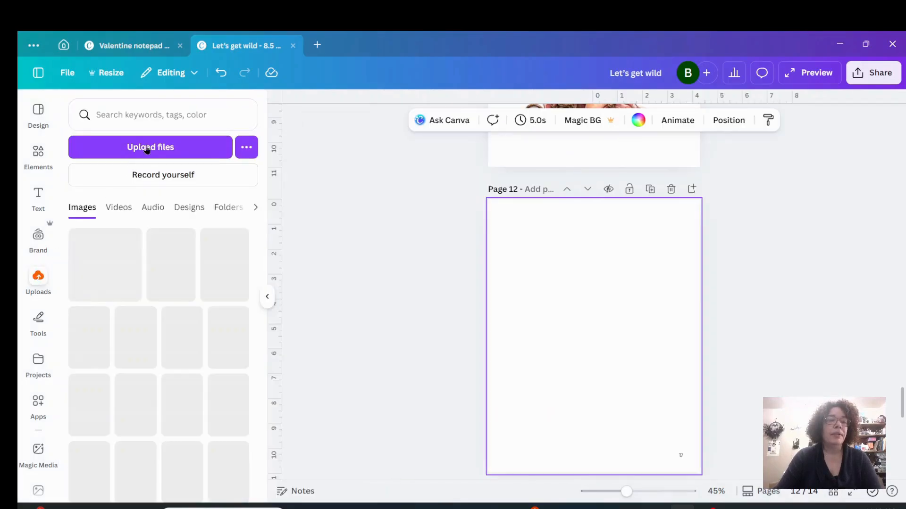
click(147, 149)
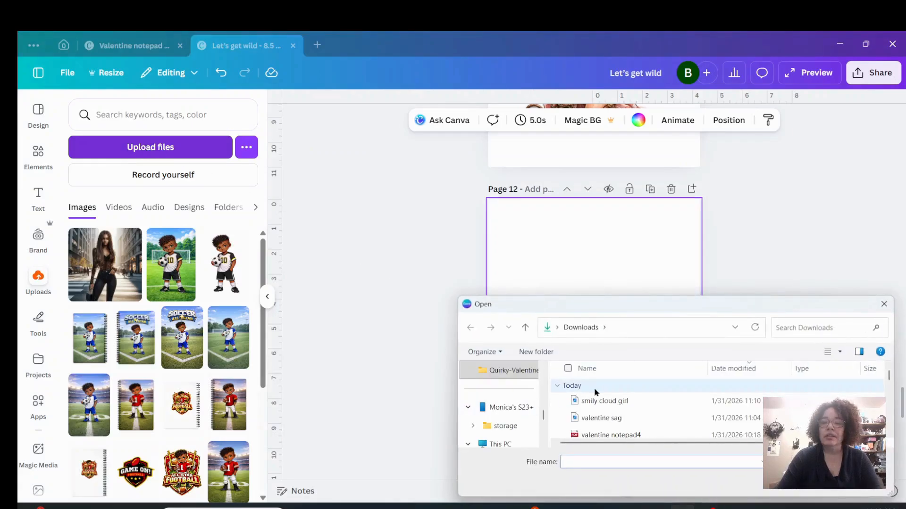
double_click(600, 401)
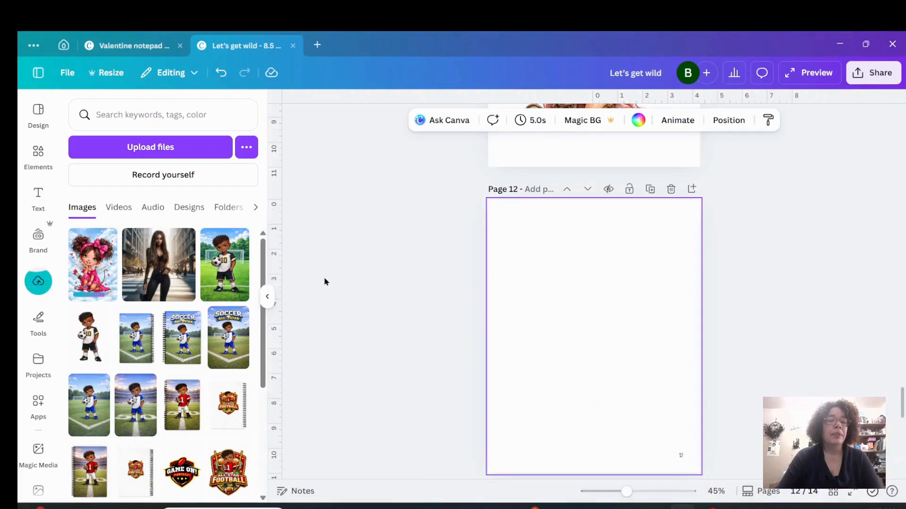
- Place the uploaded cloud girl picture on page 12 and enlarge it to cover the whole page
click(86, 289)
drag(635, 386, 586, 348)
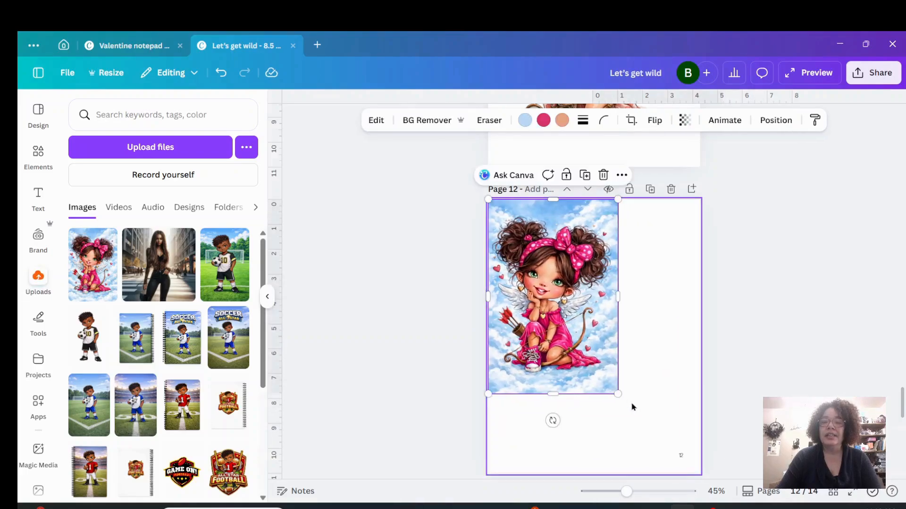
drag(618, 394, 695, 425)
drag(669, 375, 700, 376)
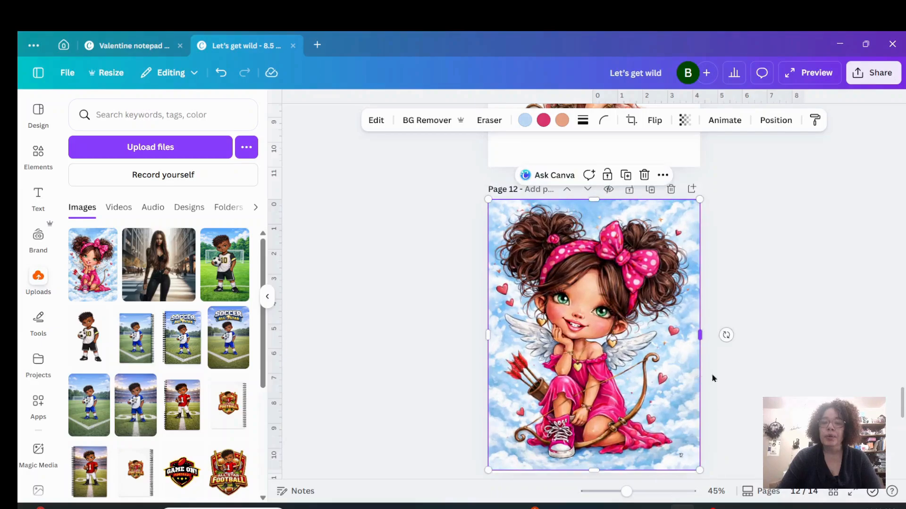
click(762, 367)
scroll(766, 354, down, 2)
click(641, 402)
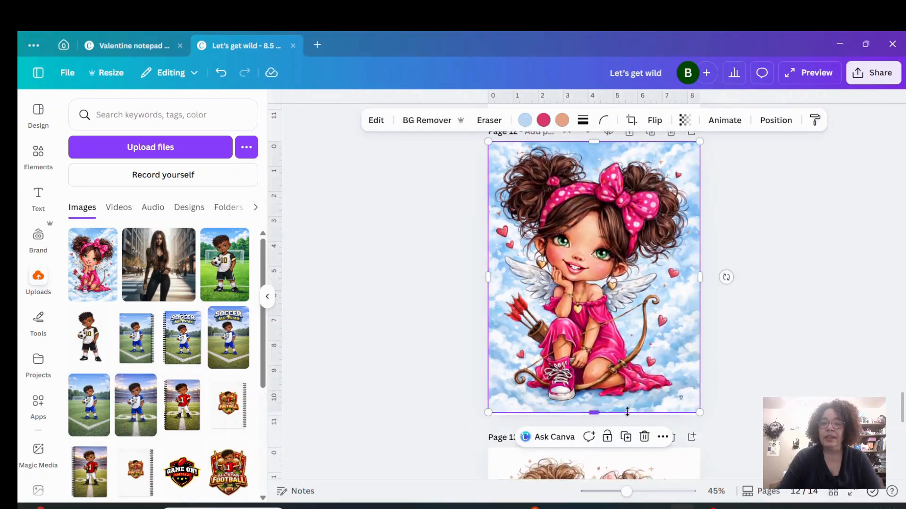
drag(626, 413, 627, 417)
click(753, 355)
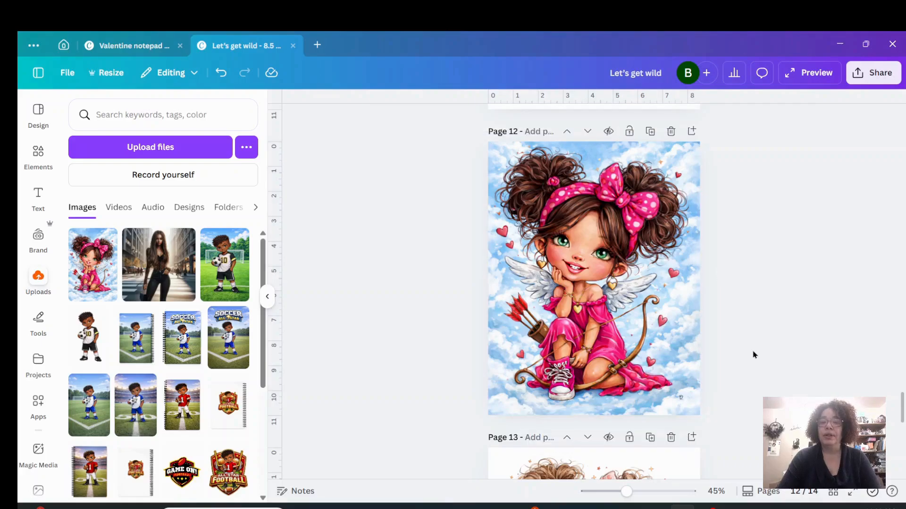
scroll(754, 355, up, 5)
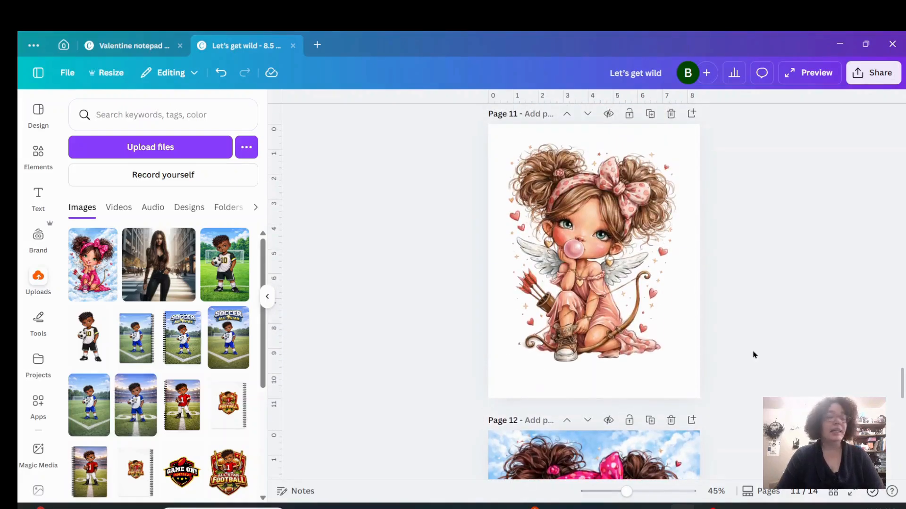
scroll(754, 354, down, 5)
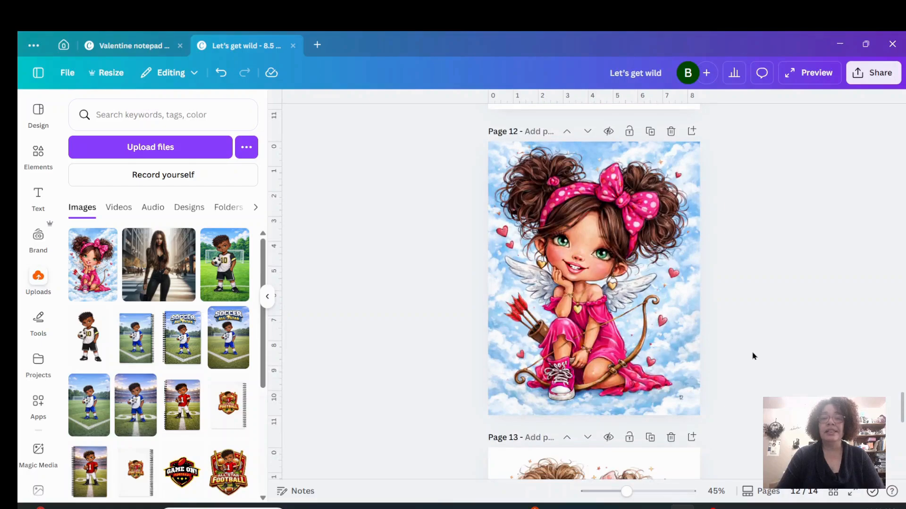
- Add a Subtitle text to page 12 in the Funky Dream Regular font and enter a first name
click(34, 198)
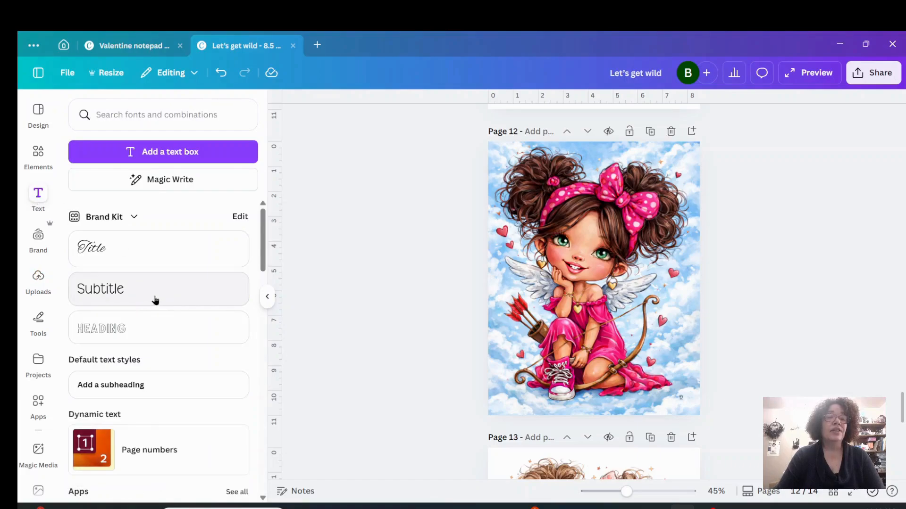
click(155, 300)
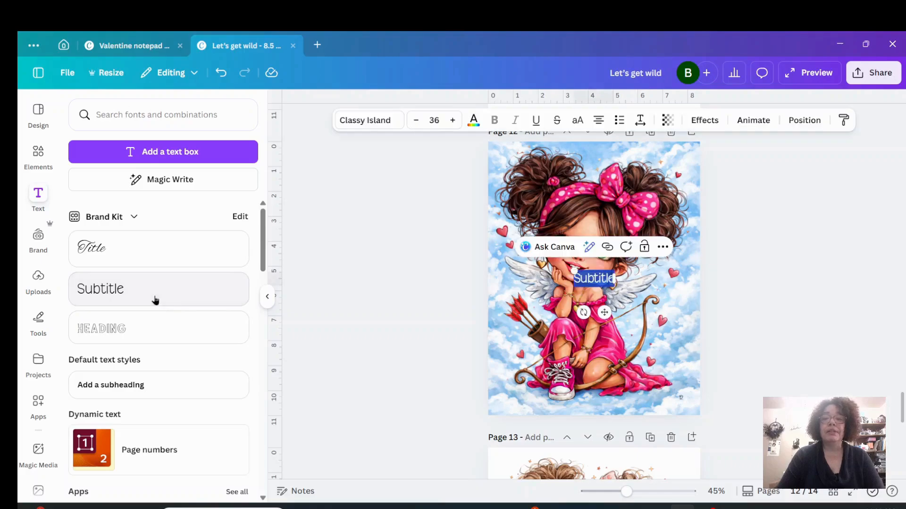
click(385, 126)
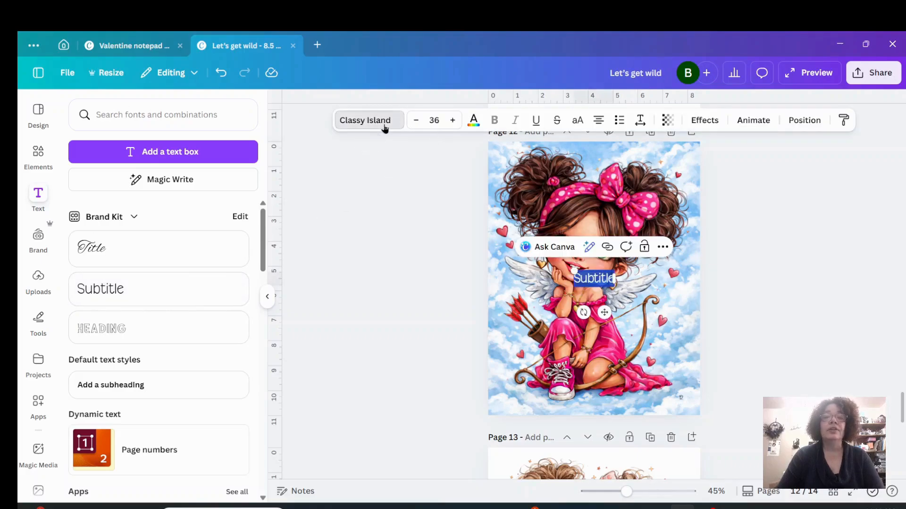
scroll(175, 307, down, 3)
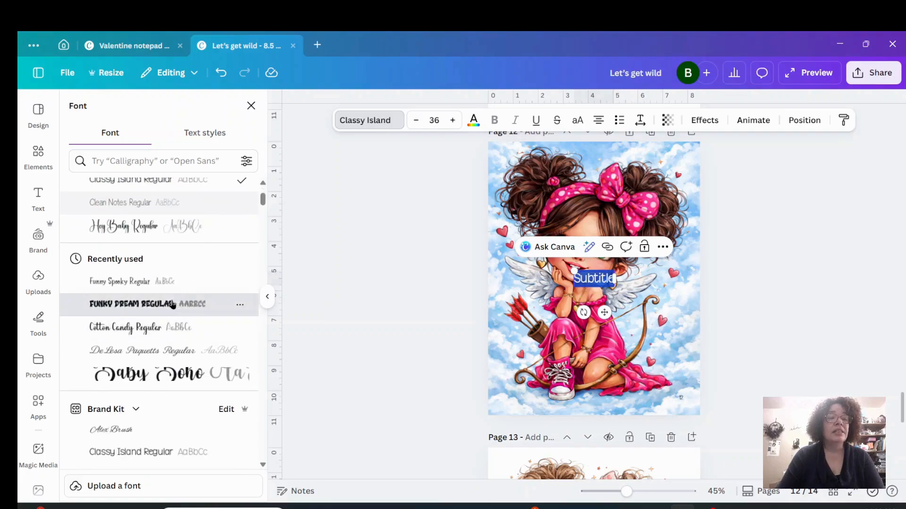
click(172, 305)
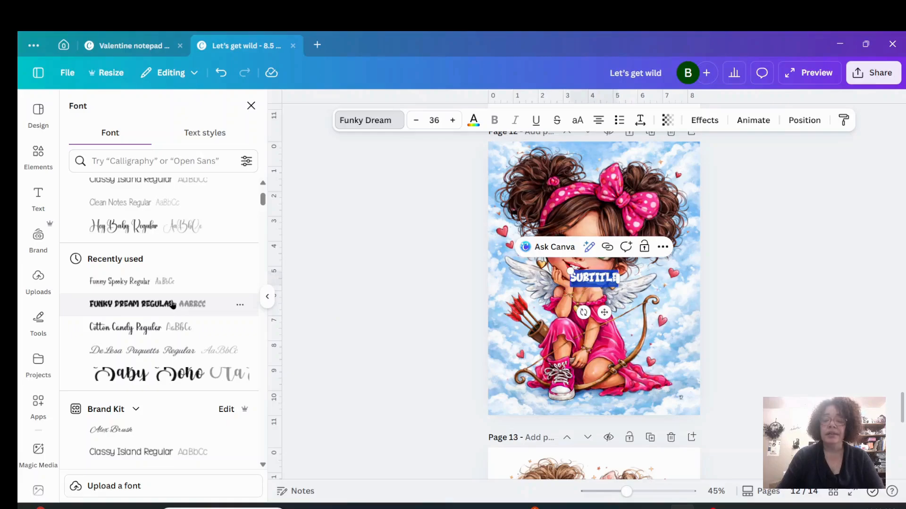
text(Monica)
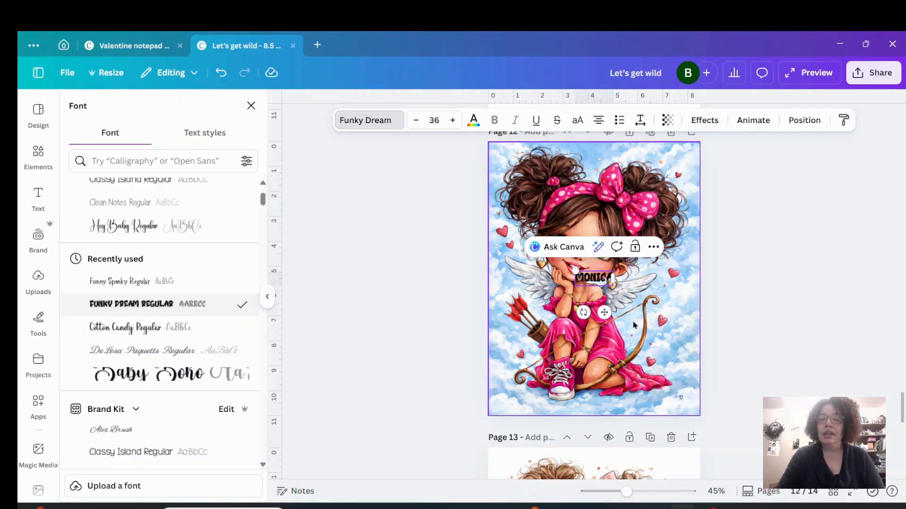
- Enlarge the name text to size 92 and move it down over the girl's dress
click(452, 120)
click(452, 120)
click(452, 120)
click(452, 121)
click(452, 120)
click(452, 120)
click(452, 121)
click(452, 120)
click(452, 121)
click(452, 120)
click(452, 120)
click(452, 122)
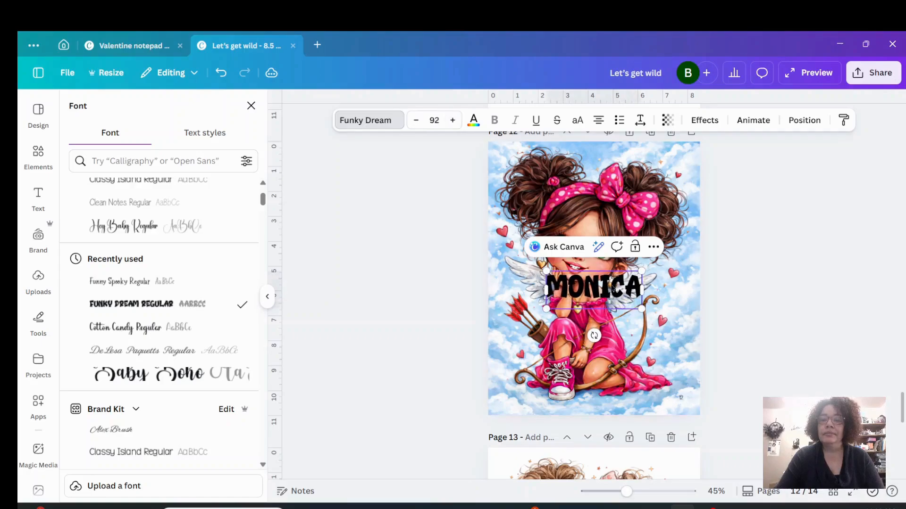
drag(619, 295, 628, 333)
click(628, 335)
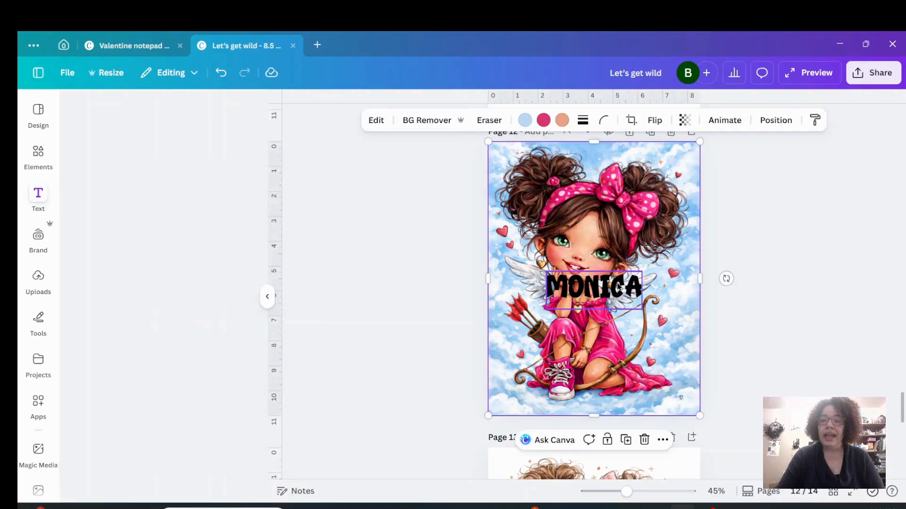
drag(612, 287, 608, 315)
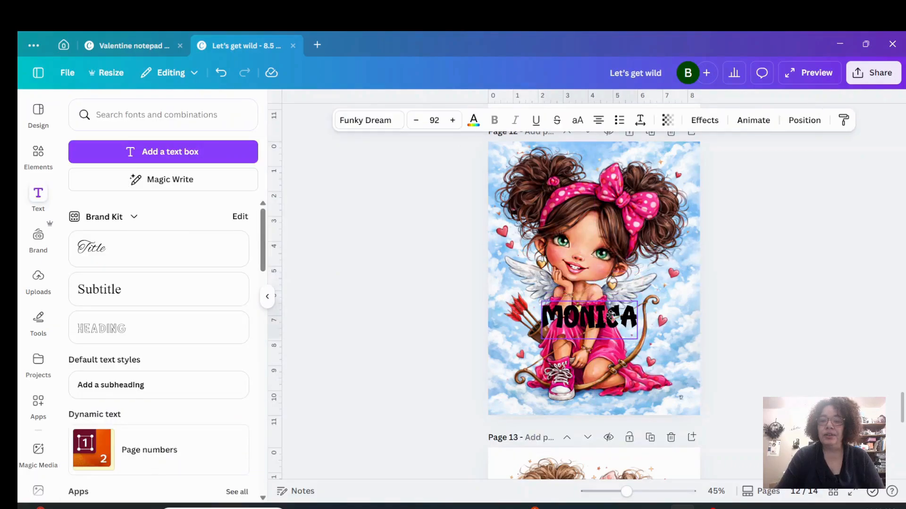
- Apply the Outline effect to the name text, trying hot pink before setting the outline colour to white
click(705, 121)
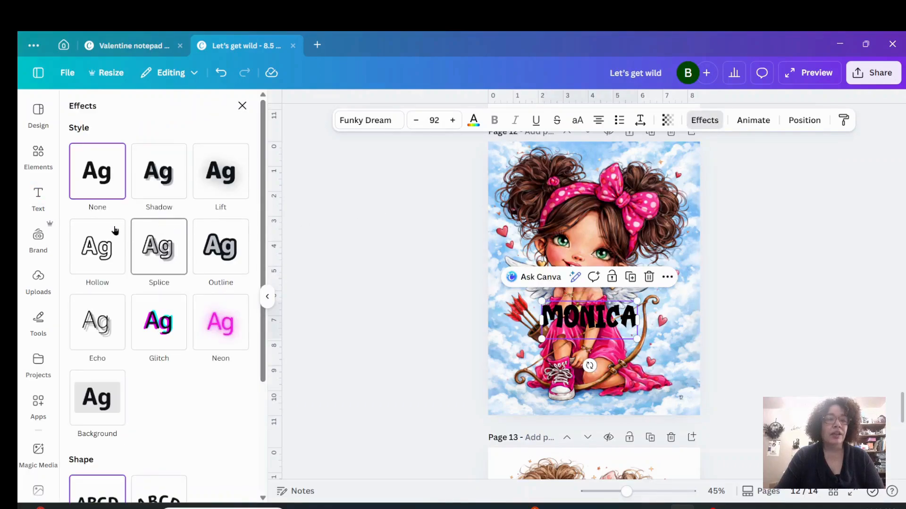
click(230, 257)
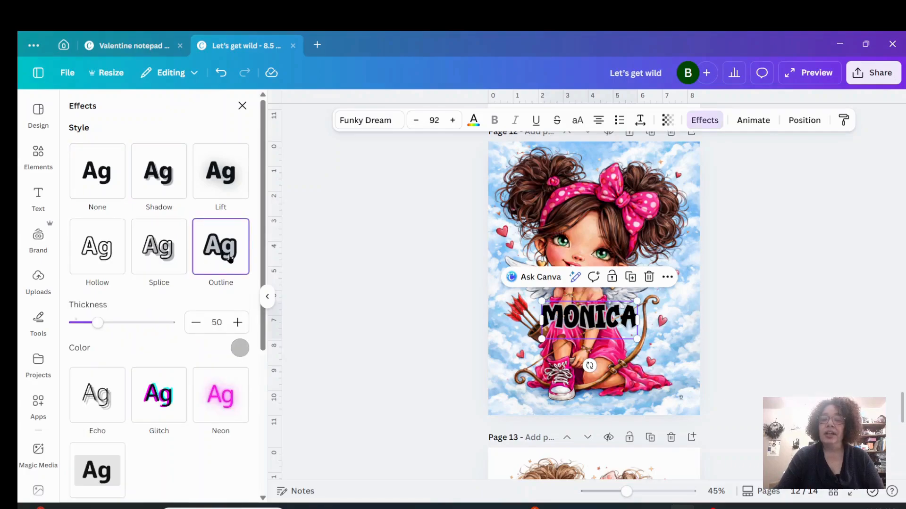
click(239, 348)
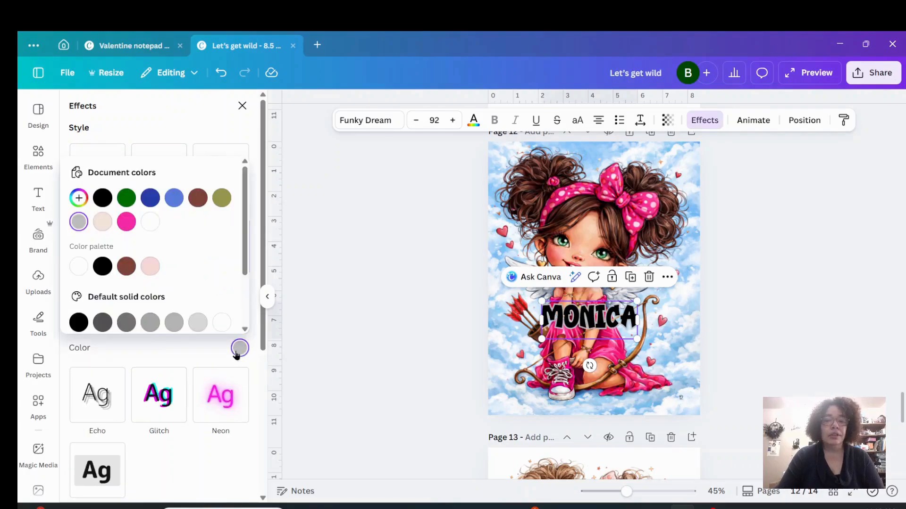
click(130, 227)
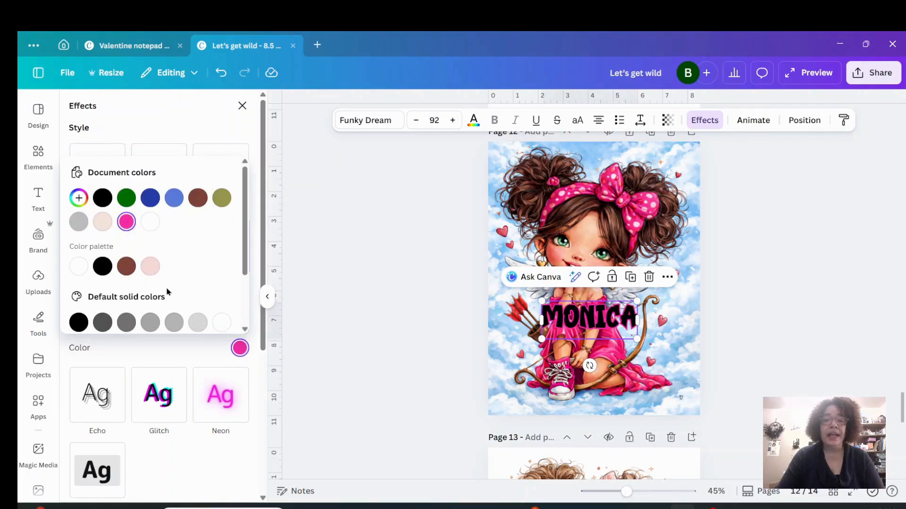
click(75, 269)
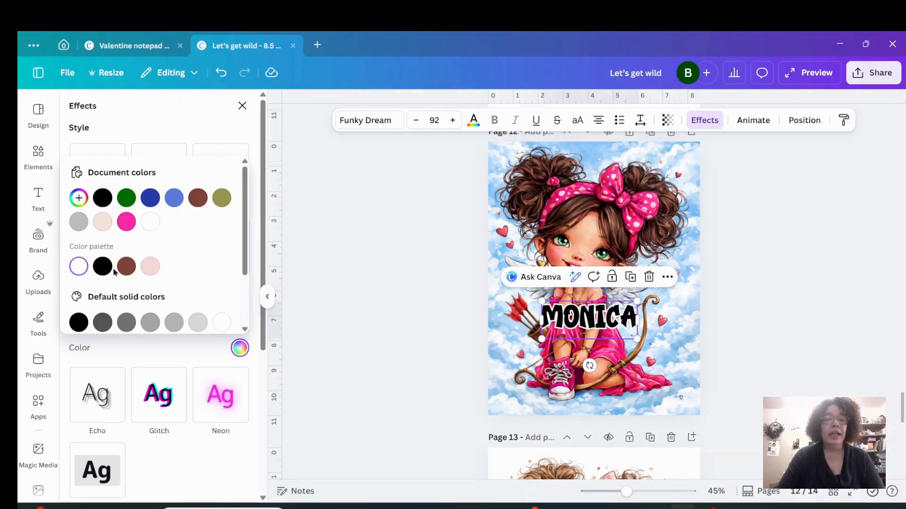
- Set the name text's outline to hot pink with thickness 83 and enlarge the text to size 160 over the girl's dress
click(126, 231)
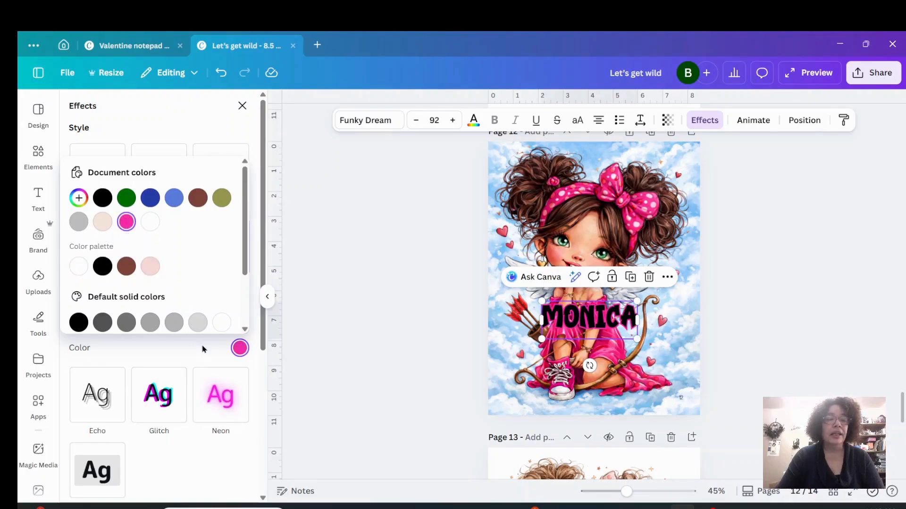
click(220, 350)
mouse_move(97, 323)
mouse_down()
mouse_move(163, 324)
mouse_move(77, 328)
mouse_move(114, 324)
mouse_up()
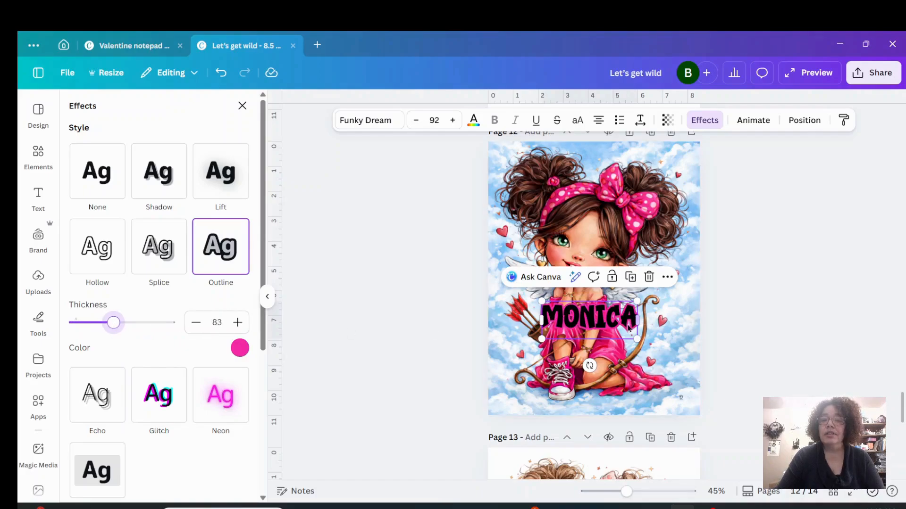
drag(609, 327, 703, 383)
drag(635, 360, 605, 353)
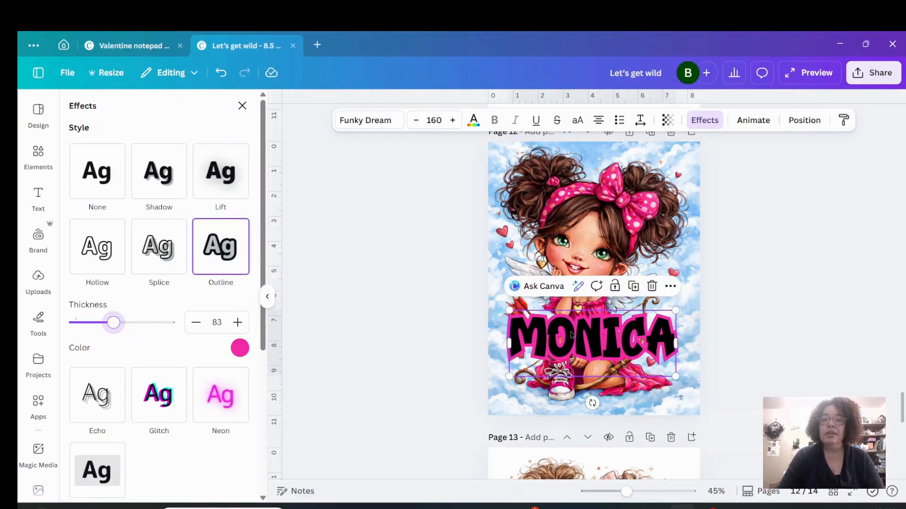
- Change the name text's font to Autumn Regular after trying Baby Boho, Jersey Distressed and Authentic Black Regular
click(366, 123)
scroll(178, 318, down, 4)
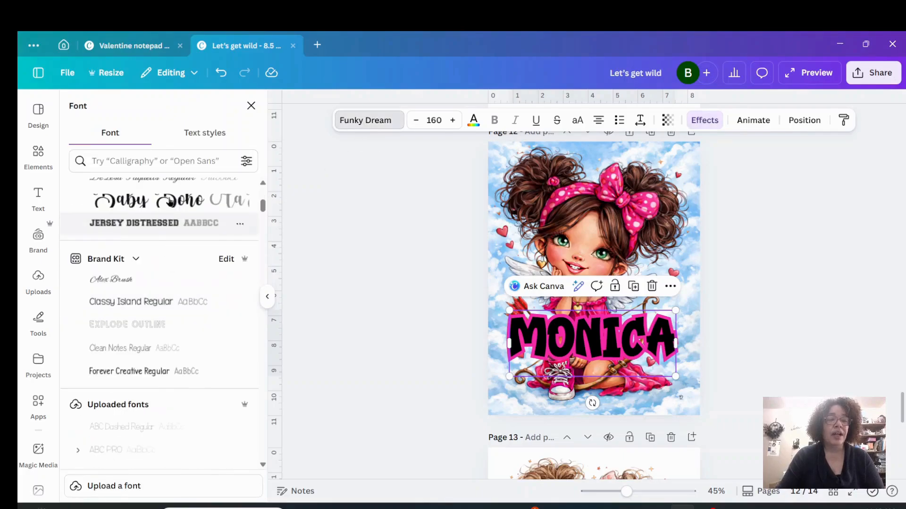
click(170, 203)
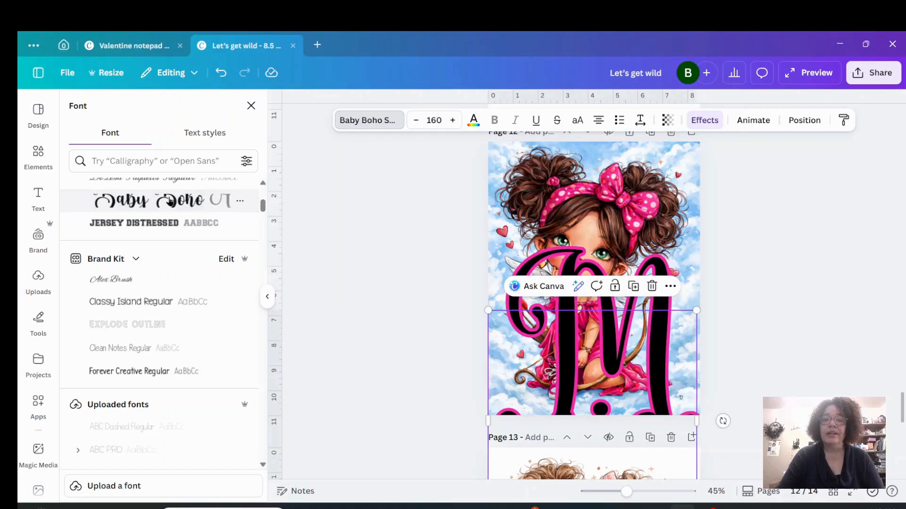
click(160, 224)
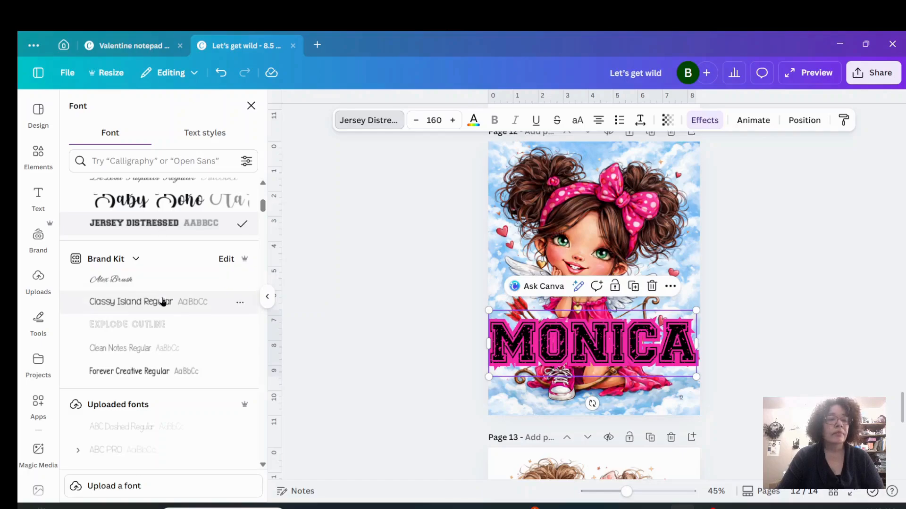
scroll(162, 299, down, 3)
click(150, 373)
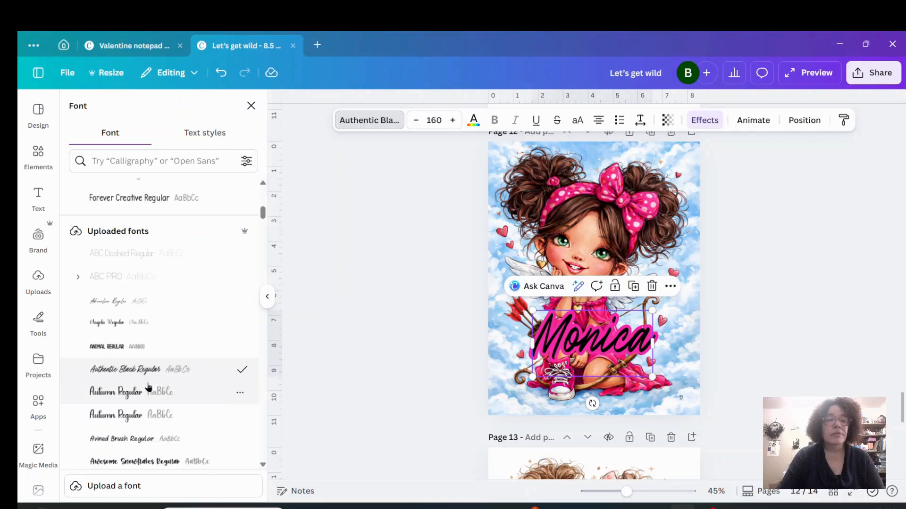
click(146, 396)
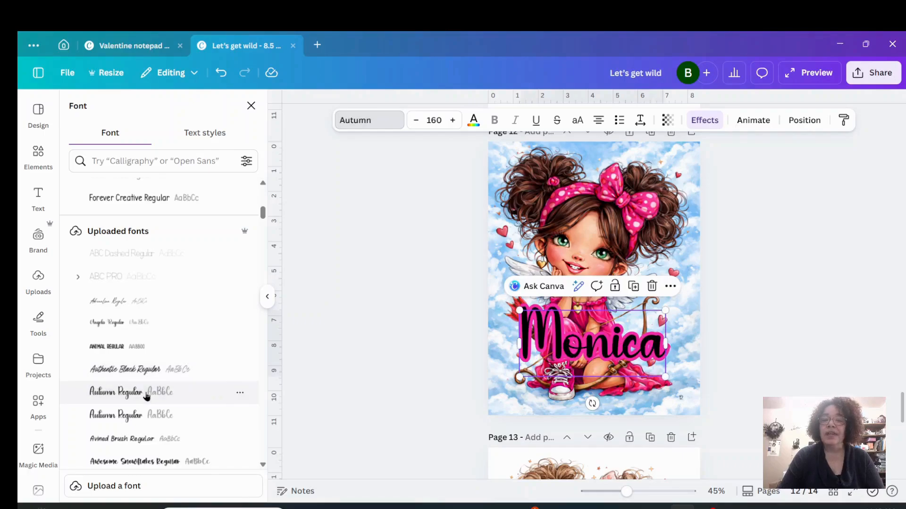
click(773, 283)
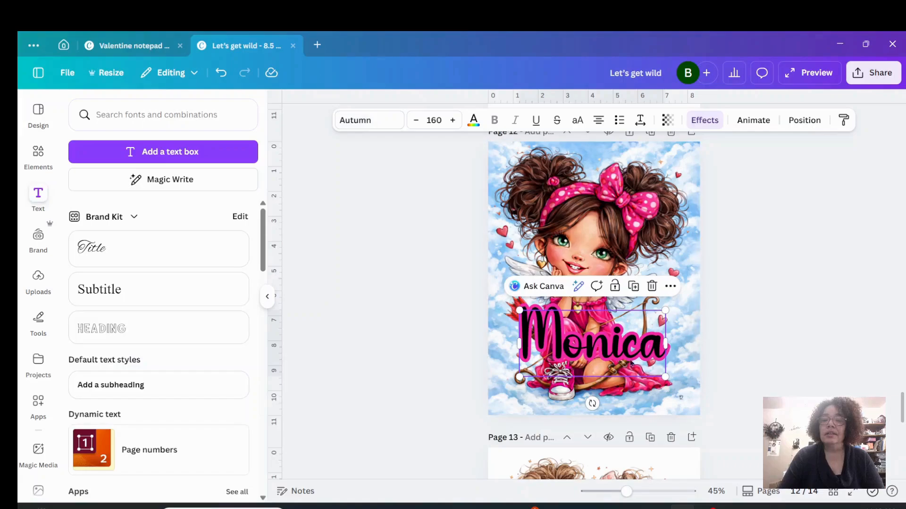
- Reduce the thickness of the name text's outline and move the text slightly down over the girl's dress
click(624, 362)
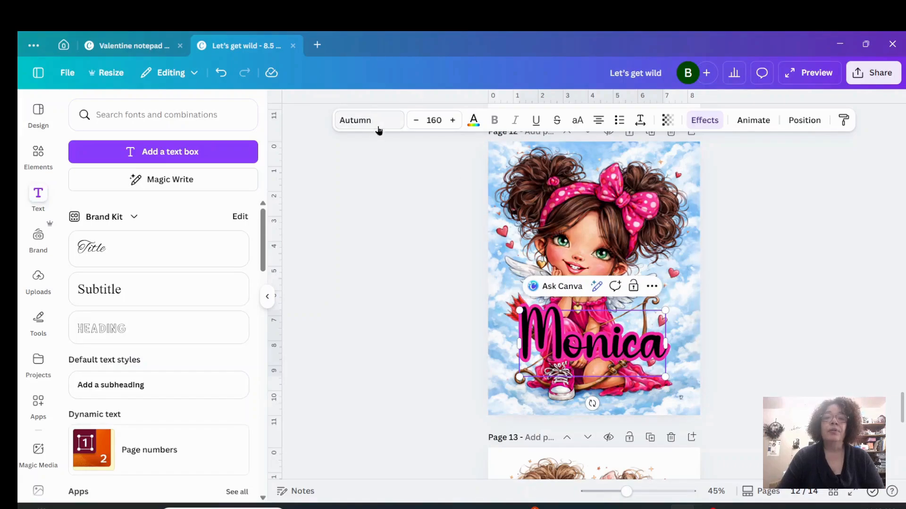
click(703, 120)
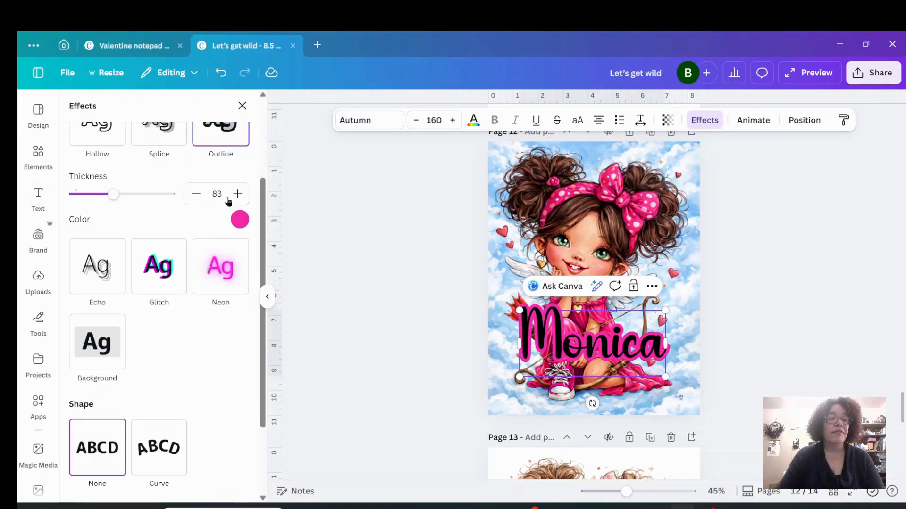
drag(117, 196, 91, 199)
click(608, 256)
mouse_move(628, 344)
mouse_down()
mouse_move(616, 310)
mouse_move(631, 357)
mouse_up()
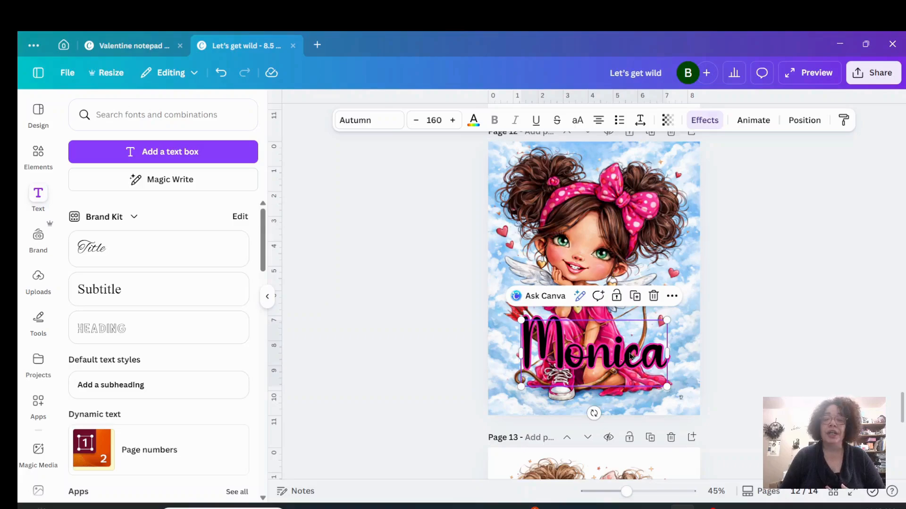
- Align the girl picture on page 14 with the page's side edges and set its transparency to 25, trying 100 first
scroll(638, 348, up, 20)
scroll(638, 348, down, 20)
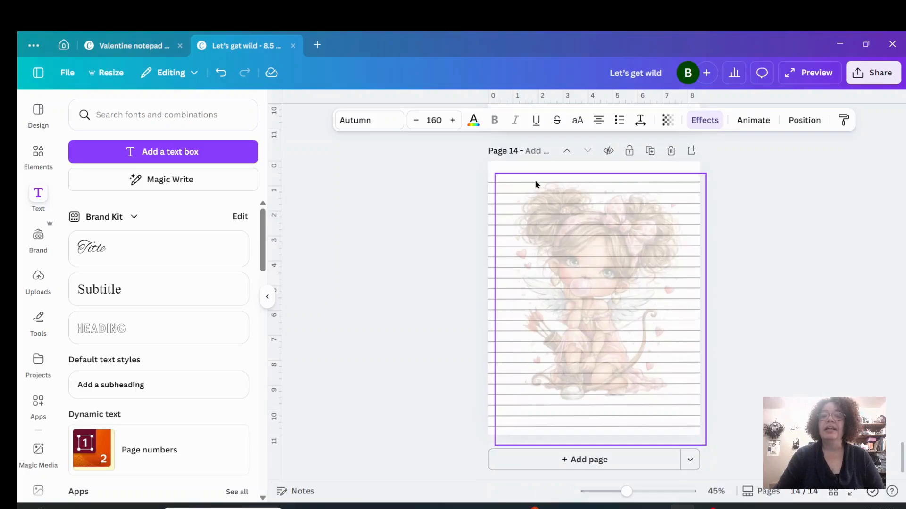
drag(595, 340, 593, 336)
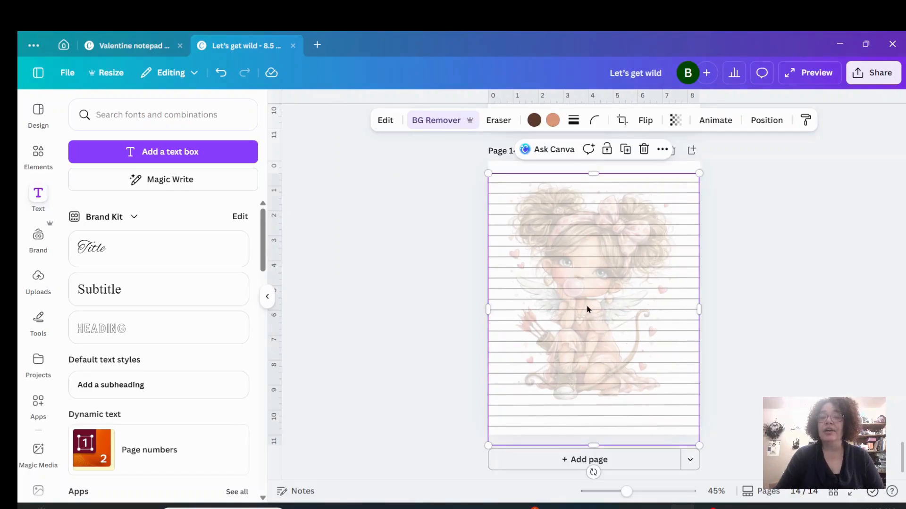
click(676, 123)
drag(640, 171, 713, 168)
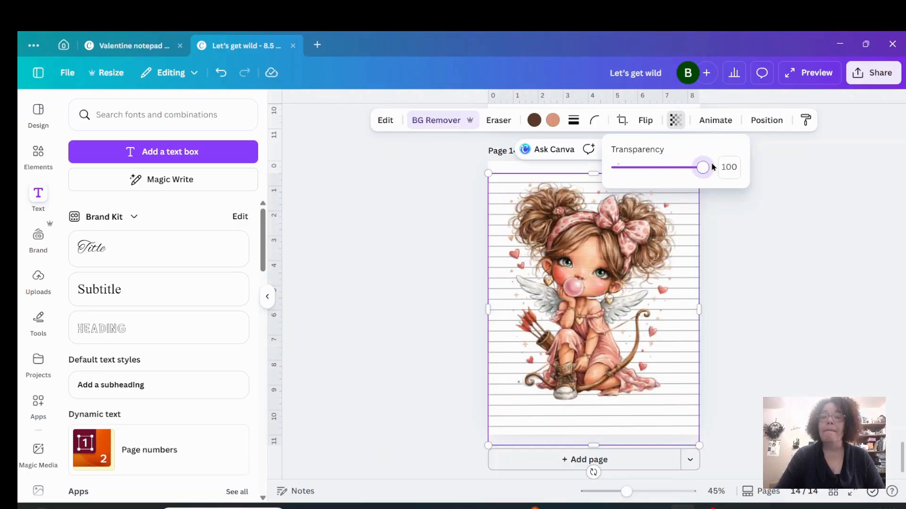
drag(705, 167, 638, 171)
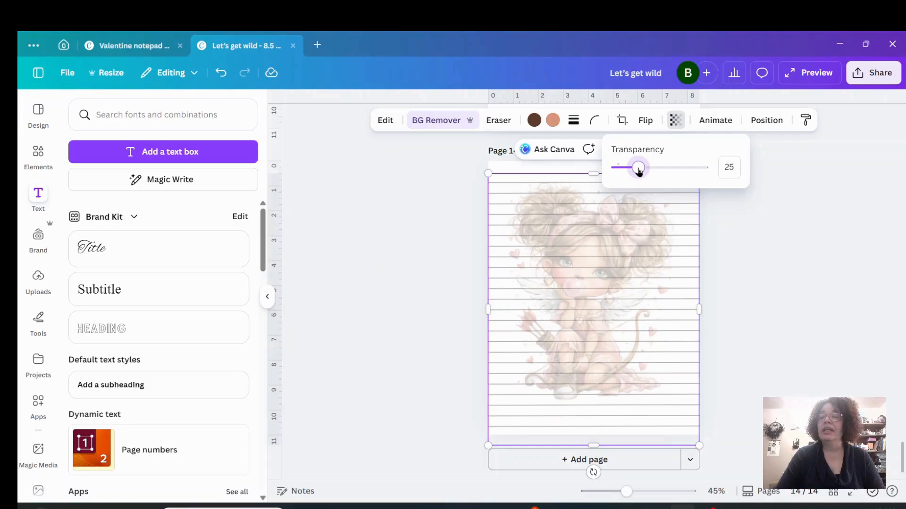
click(665, 290)
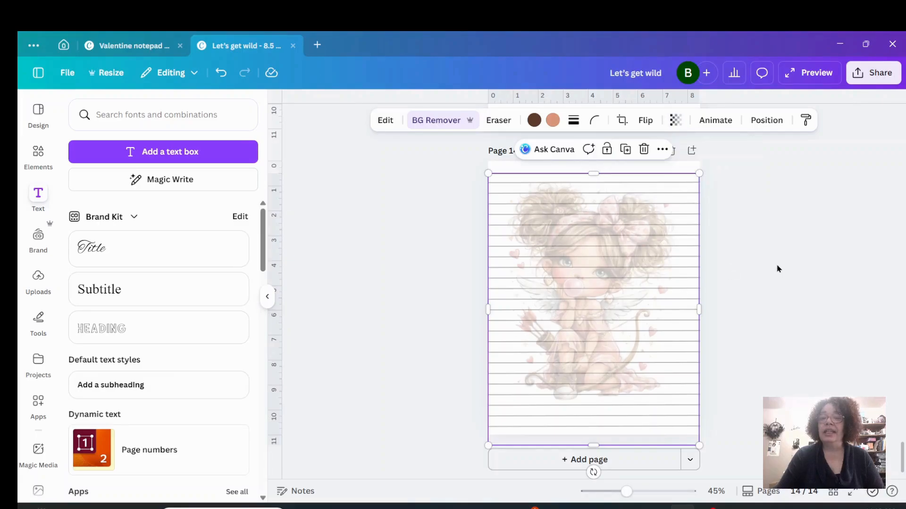
- Add a blank page directly after the cloud girl cover on page 12
scroll(778, 269, up, 7)
scroll(700, 224, up, 6)
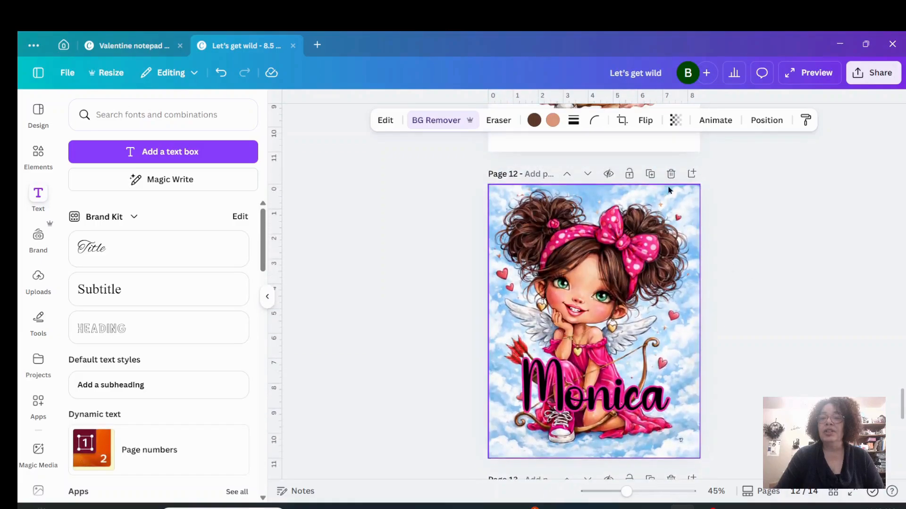
click(692, 174)
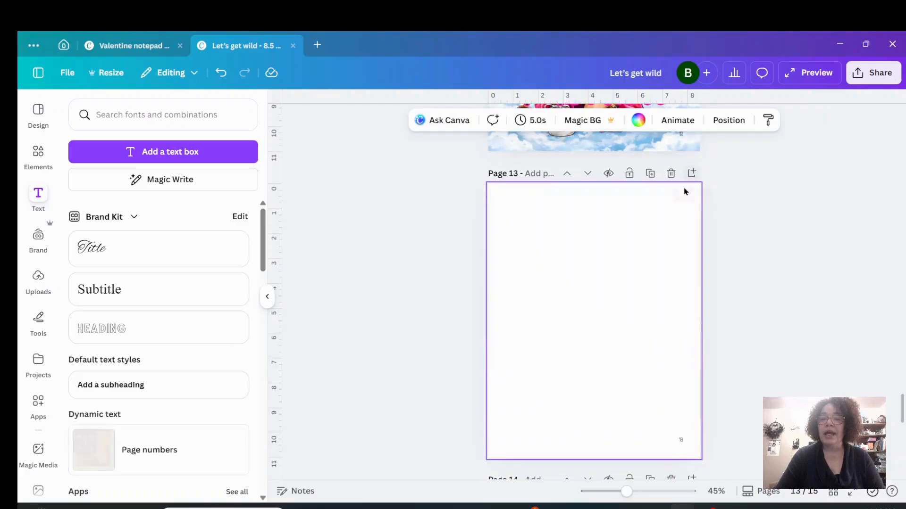
- Search the elements for "line" and add the plain solid line shape to the blank page 13
click(40, 155)
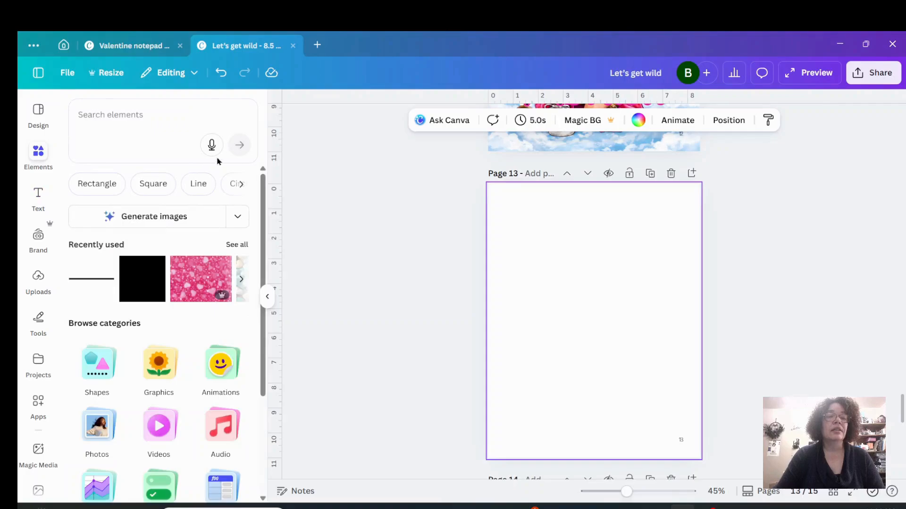
click(169, 116)
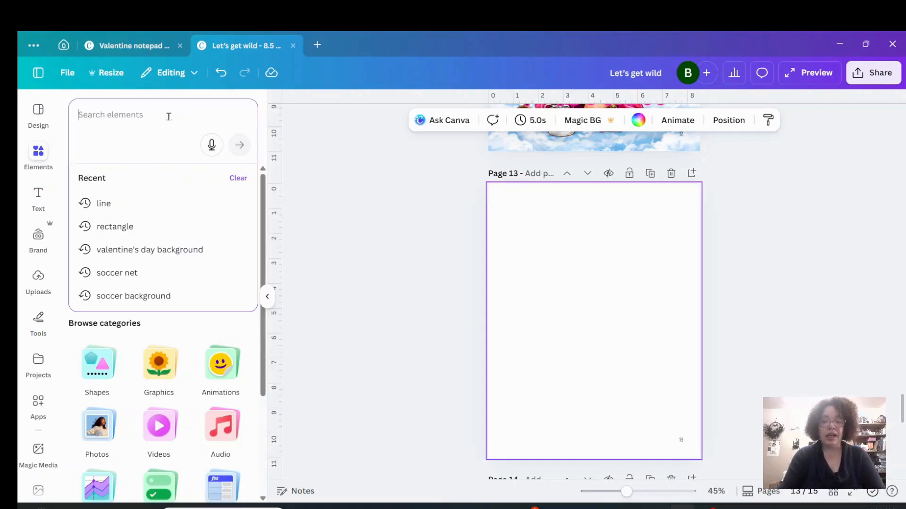
text(line)
key(Return)
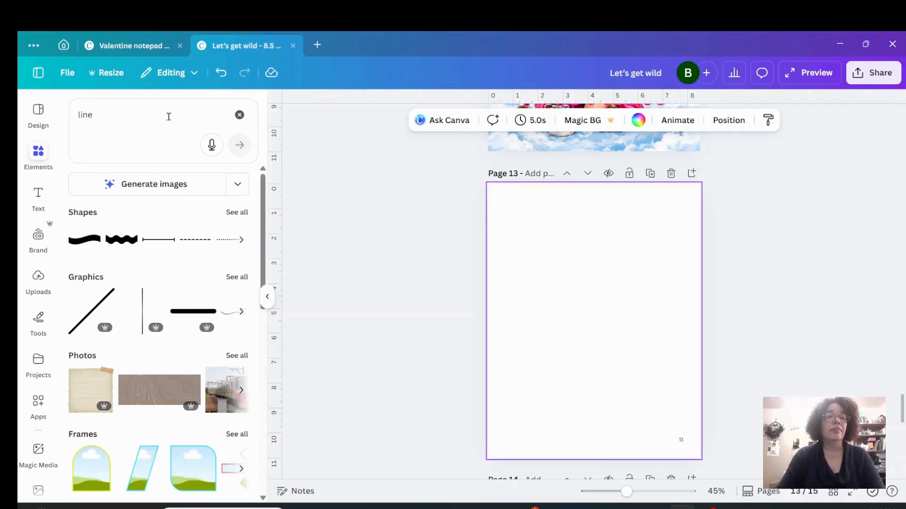
click(242, 251)
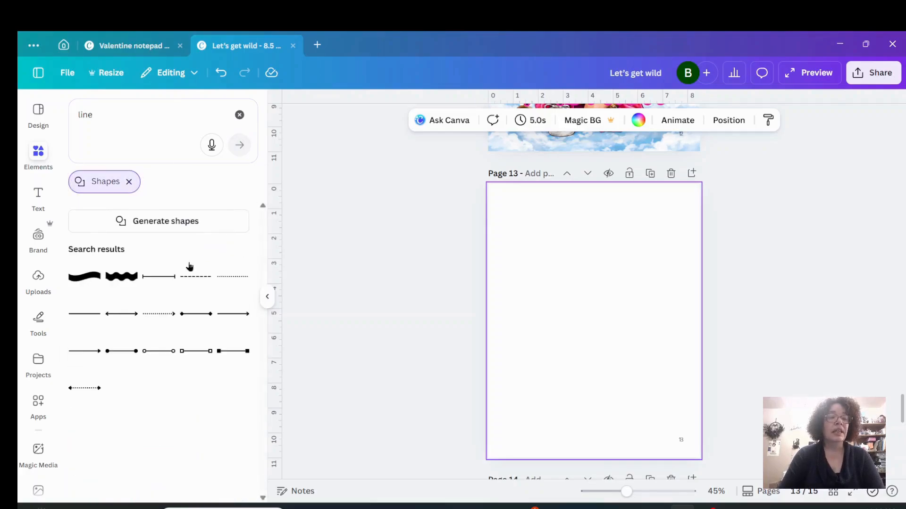
click(79, 317)
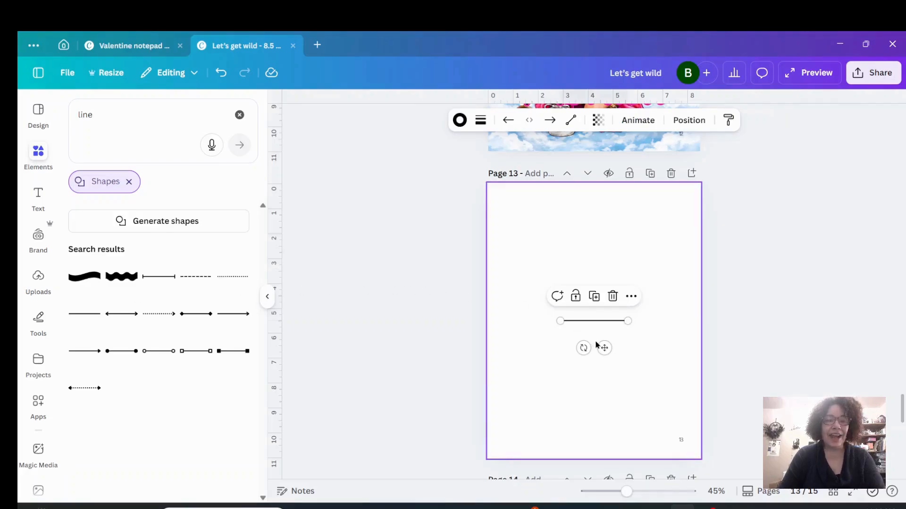
- Place the line near the top of page 13, stretch it across the full page width and set its stroke weight to 1
drag(605, 352, 533, 236)
drag(558, 204, 698, 203)
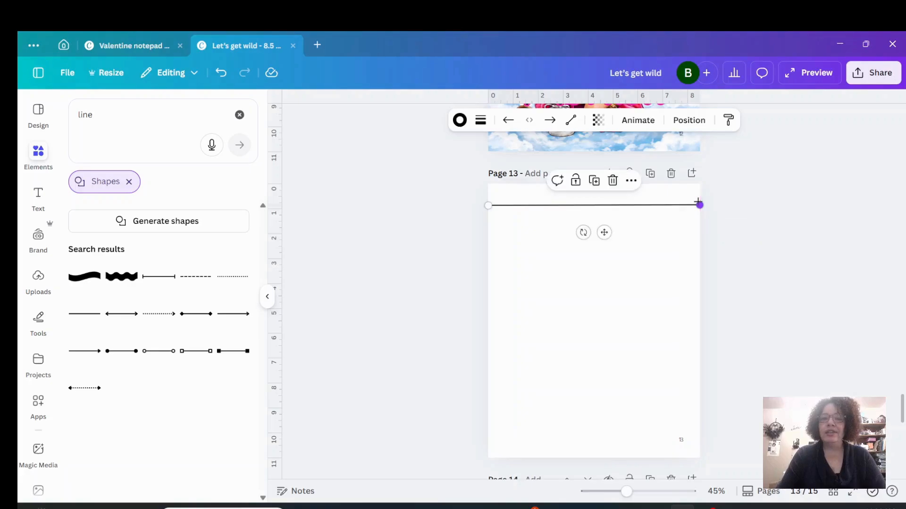
click(480, 122)
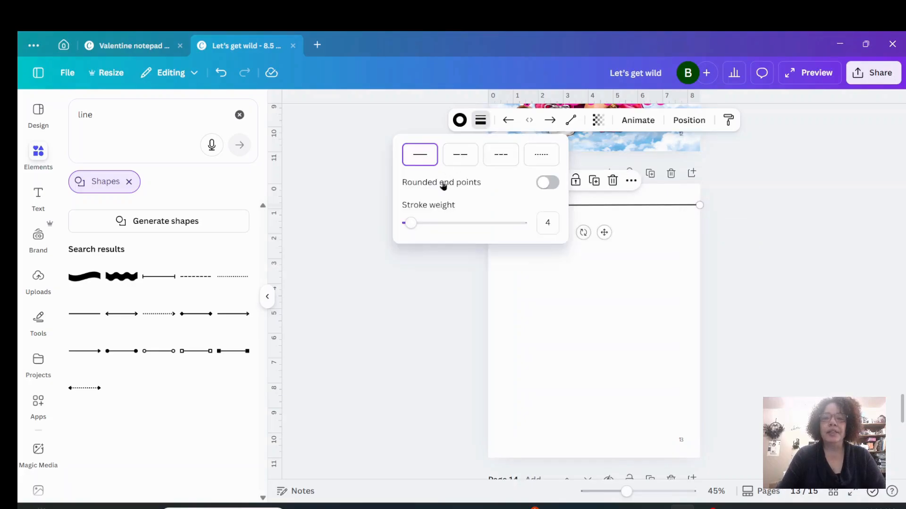
drag(410, 224, 407, 223)
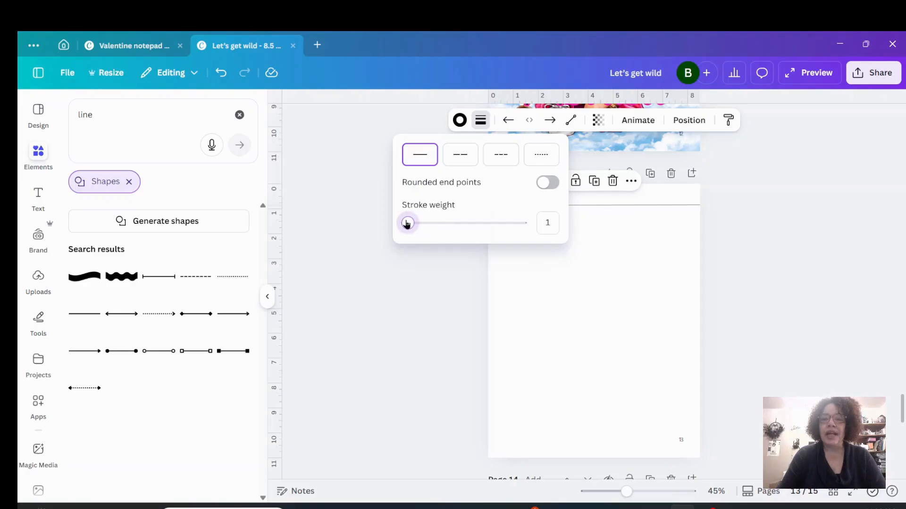
click(653, 245)
- Duplicate the line and place the copy a short distance directly below it, aligned to the page's side edges
click(603, 210)
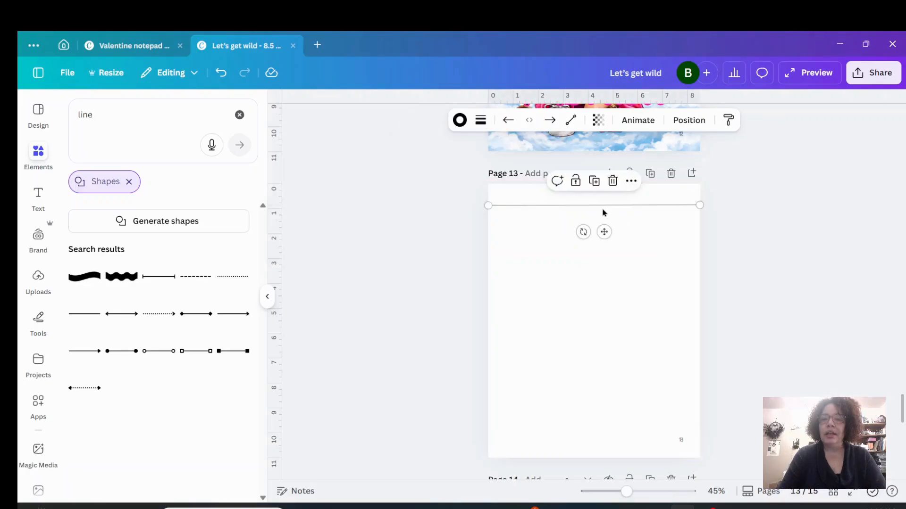
click(594, 181)
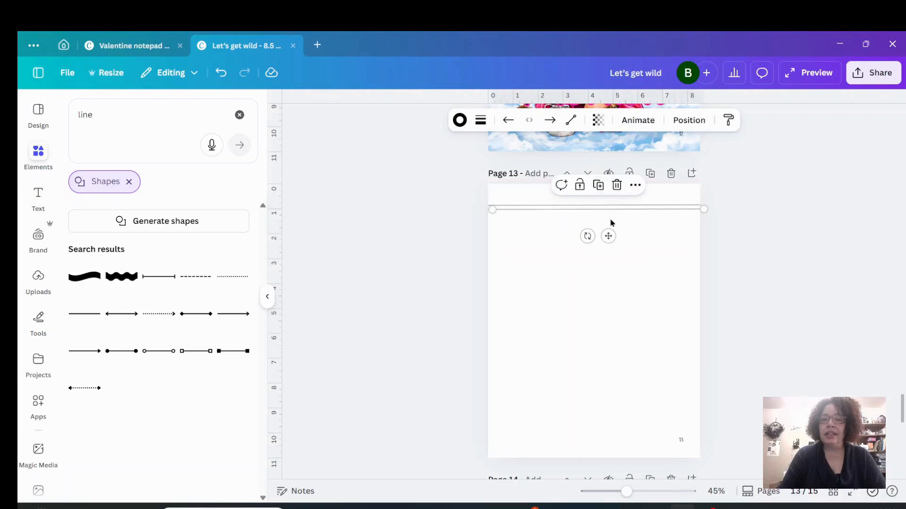
mouse_move(608, 236)
mouse_down()
mouse_move(607, 251)
mouse_move(605, 243)
mouse_up()
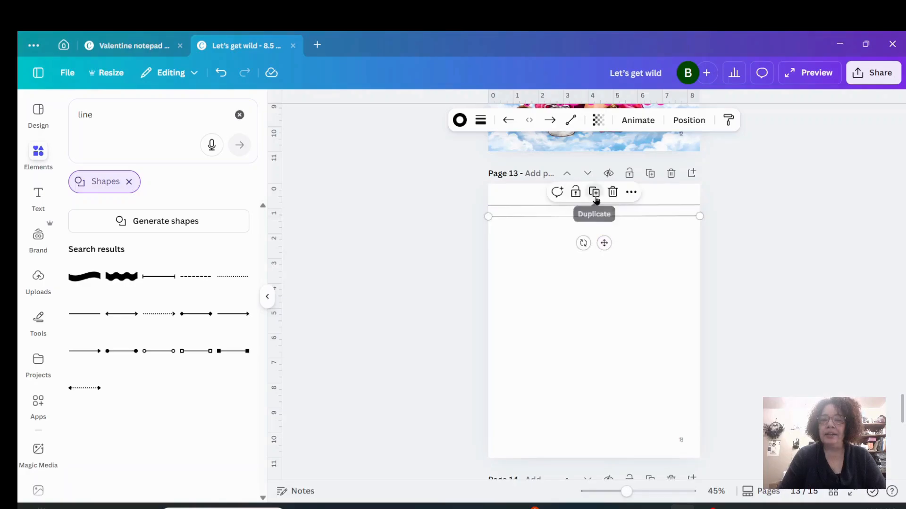
- Duplicate the lower line repeatedly at the same spacing until ruled lines fill page 13 down to its bottom edge
click(596, 198)
click(593, 203)
click(594, 214)
click(594, 225)
click(595, 236)
click(595, 249)
click(595, 259)
click(595, 270)
click(595, 281)
click(596, 293)
click(595, 303)
click(595, 315)
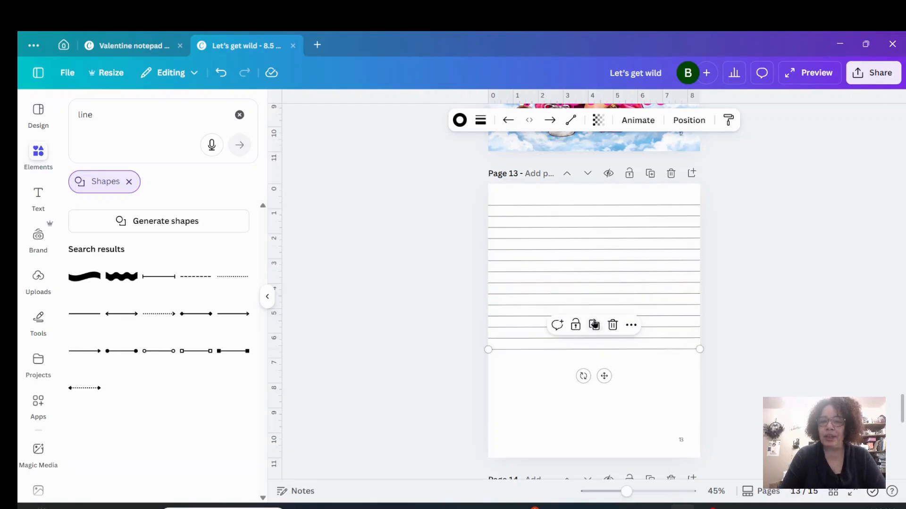
click(595, 325)
click(596, 337)
click(595, 349)
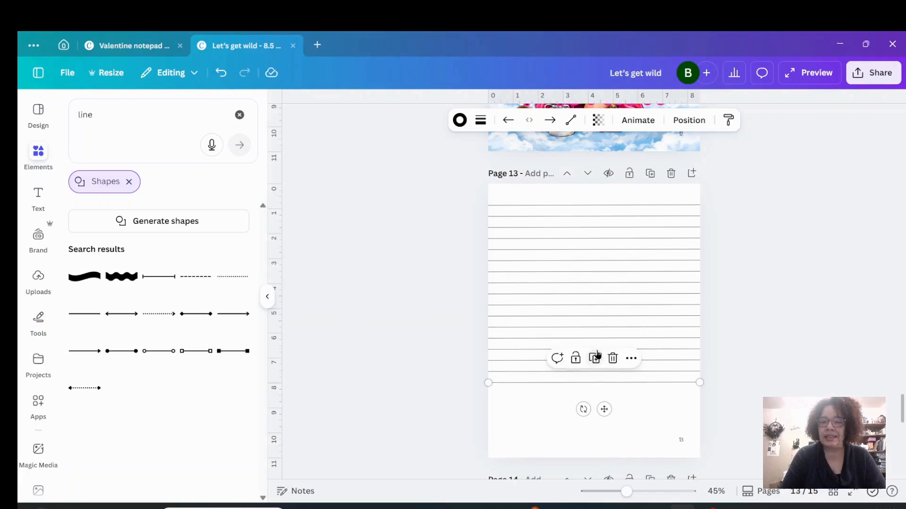
click(595, 360)
click(595, 371)
click(596, 382)
click(595, 394)
click(594, 404)
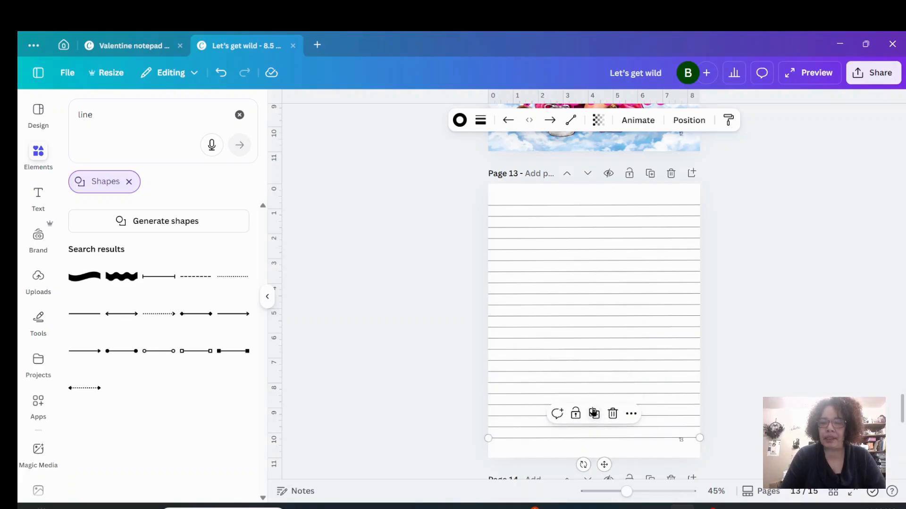
click(594, 414)
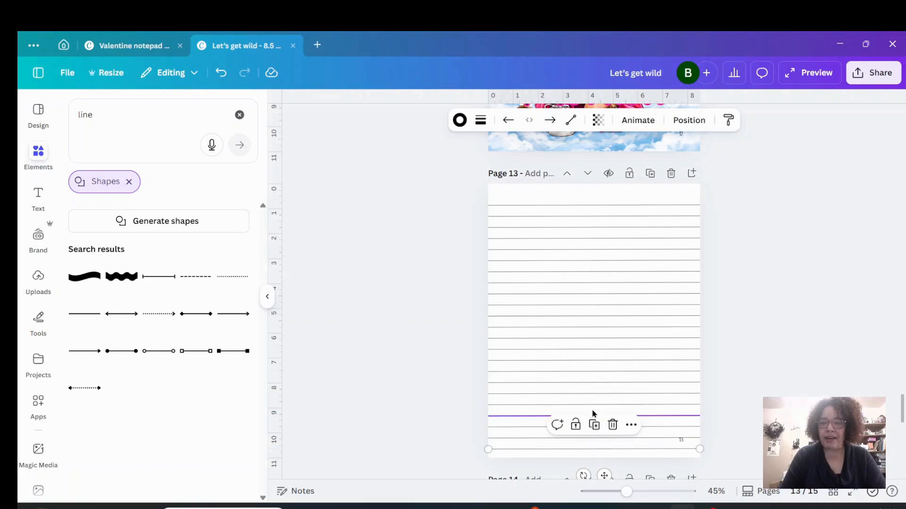
click(376, 319)
scroll(385, 319, up, 4)
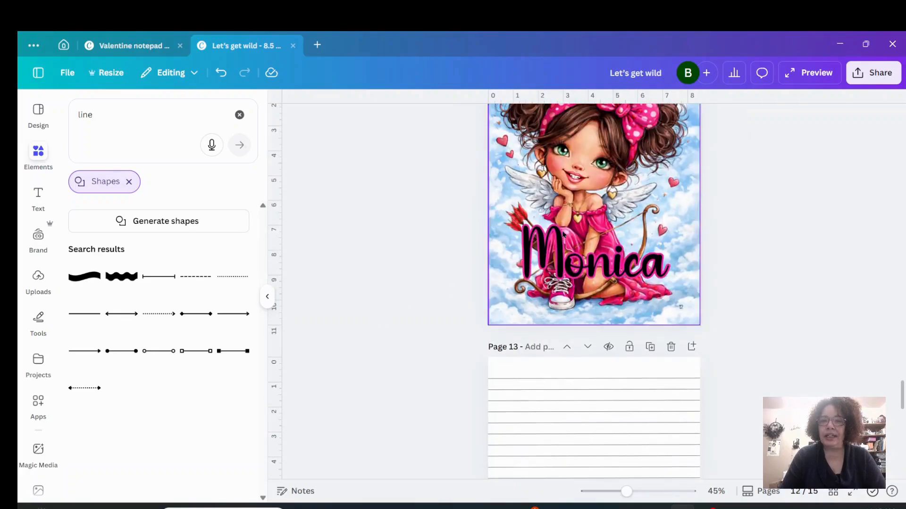
- Copy the girl picture from the page 12 cover, paste it onto ruled page 13 and remove its background
click(583, 188)
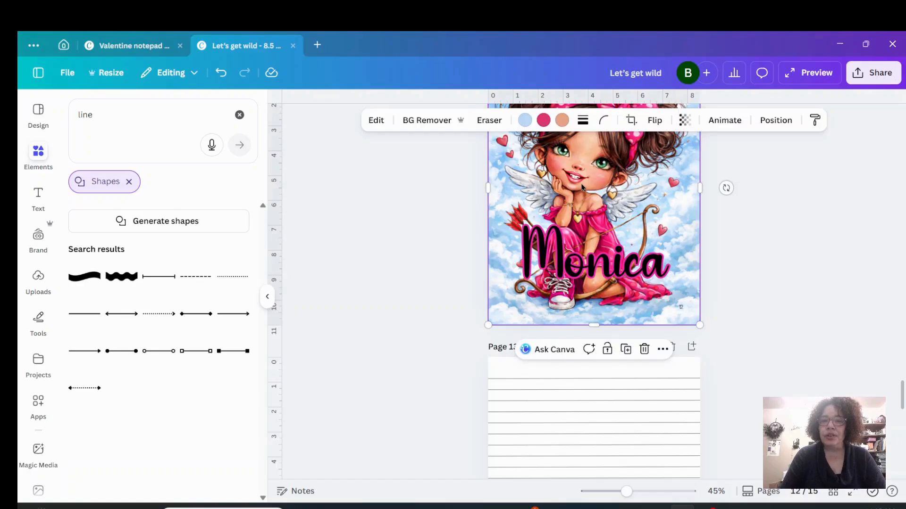
right_click(582, 188)
click(594, 133)
scroll(574, 225, down, 5)
scroll(574, 225, up, 3)
right_click(550, 237)
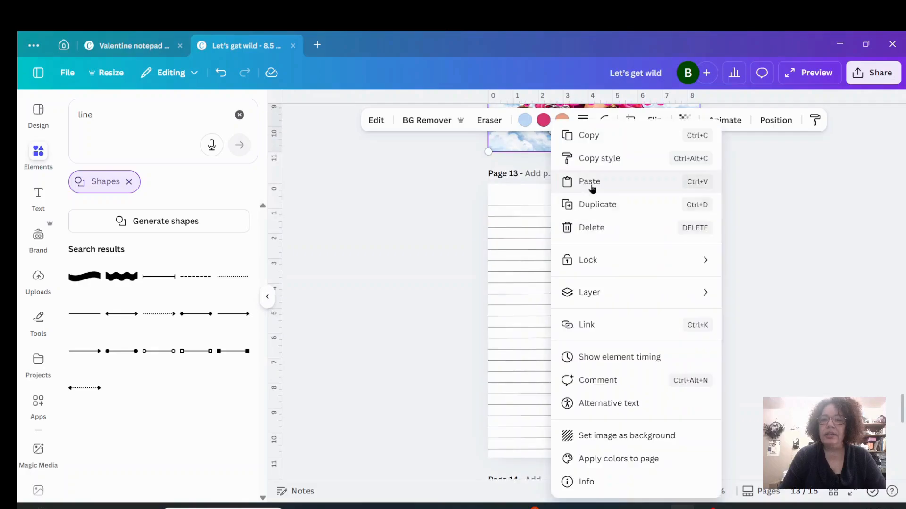
click(589, 182)
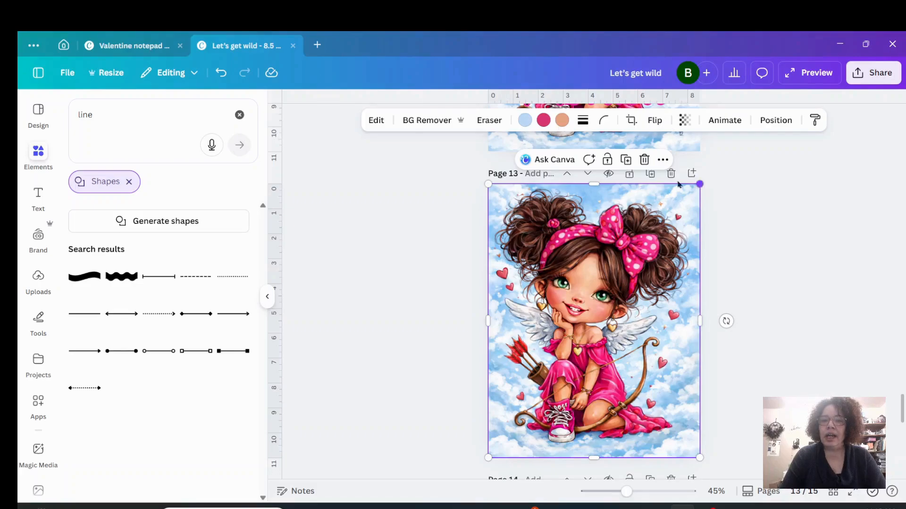
click(424, 124)
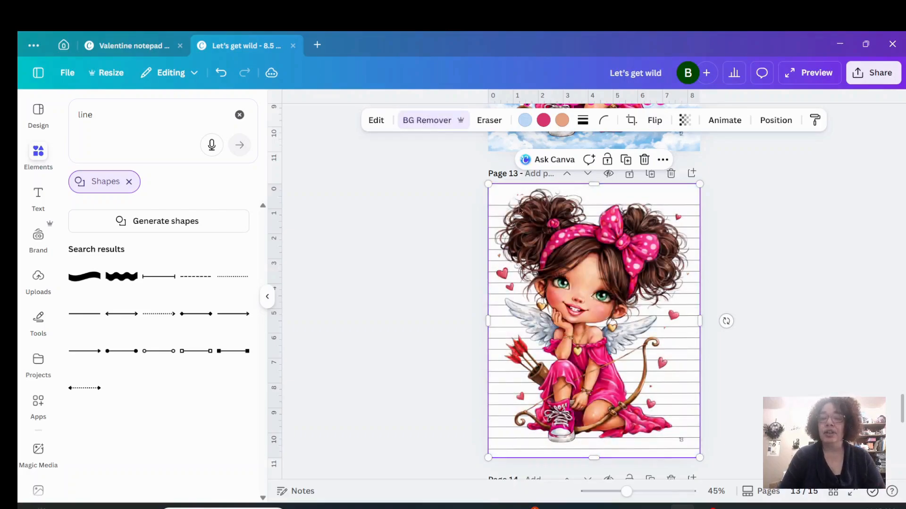
- Shrink the cut-out girl to a small picture and place it in the lower-right corner of page 13
drag(488, 184, 556, 258)
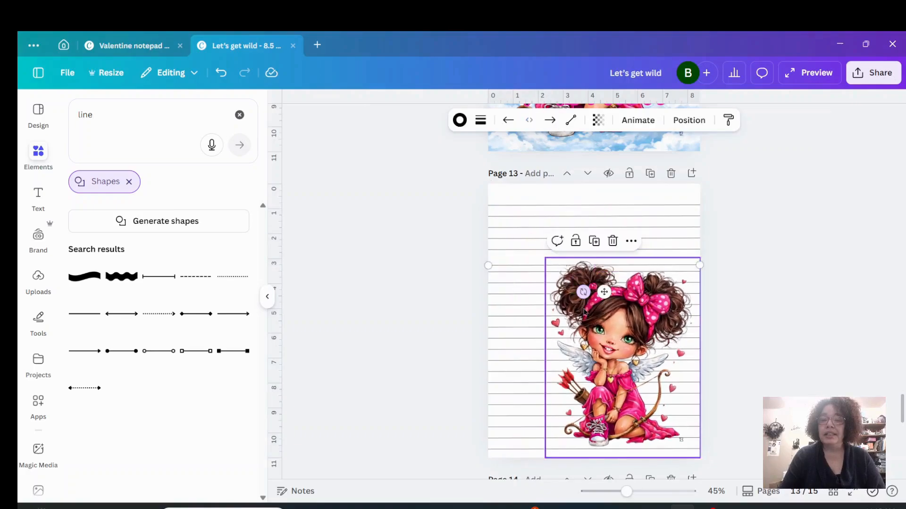
drag(616, 346, 614, 338)
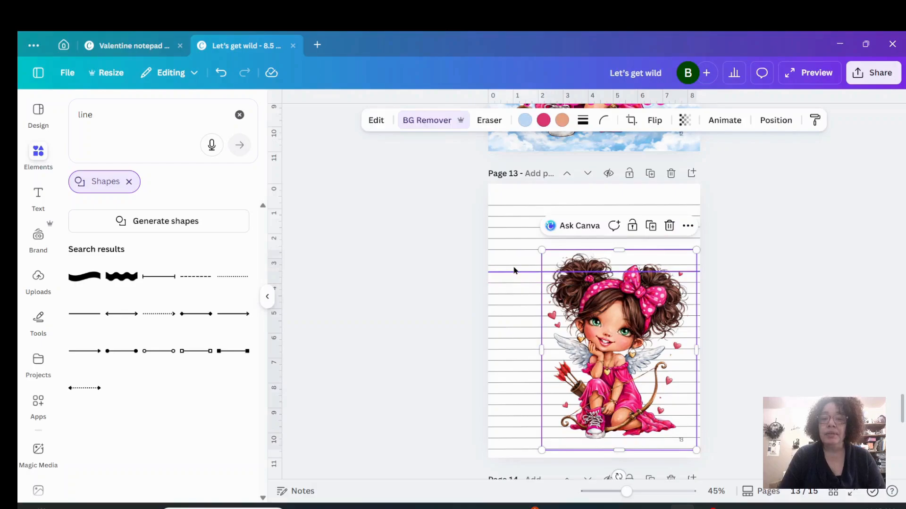
click(220, 73)
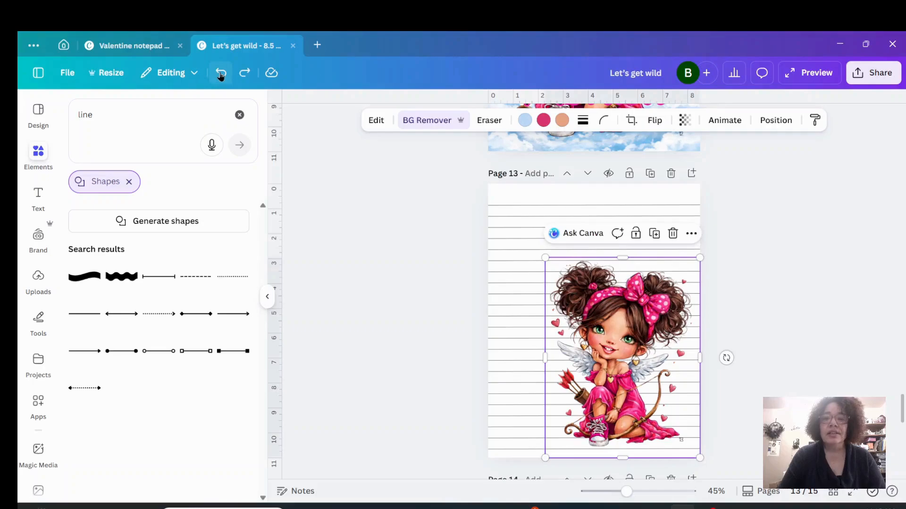
click(393, 305)
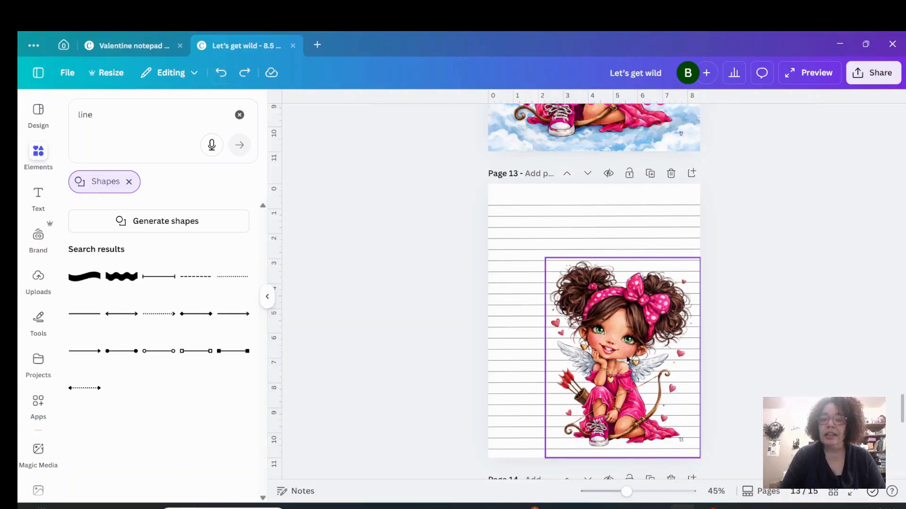
drag(628, 361, 597, 320)
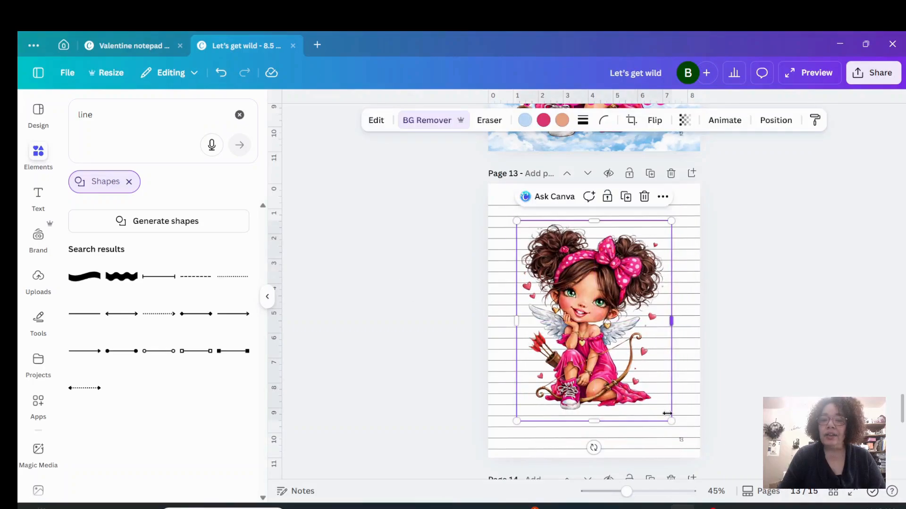
mouse_move(671, 420)
mouse_down()
mouse_move(726, 472)
mouse_move(696, 451)
mouse_move(566, 305)
mouse_move(595, 326)
mouse_move(669, 429)
mouse_up()
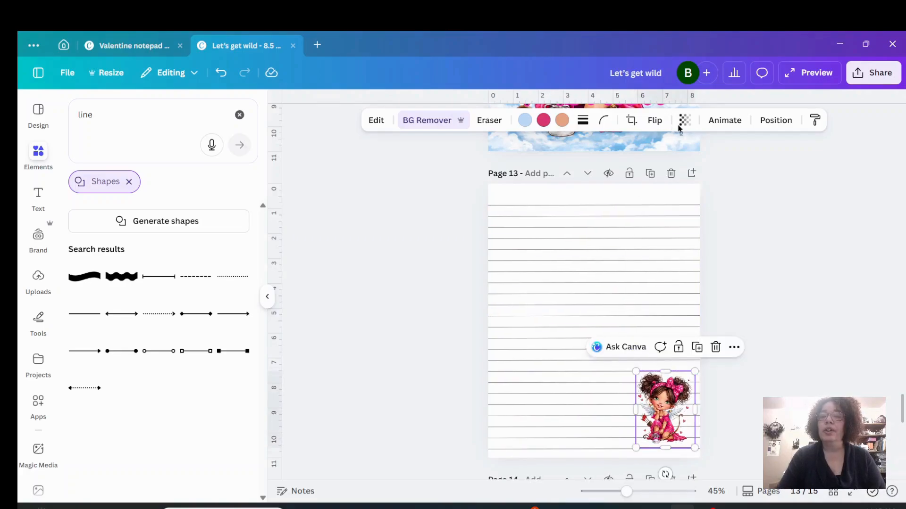
- Set the girl picture's transparency to 33 and enlarge it to cover most of page 13, roughly centred
click(685, 123)
drag(711, 169, 654, 180)
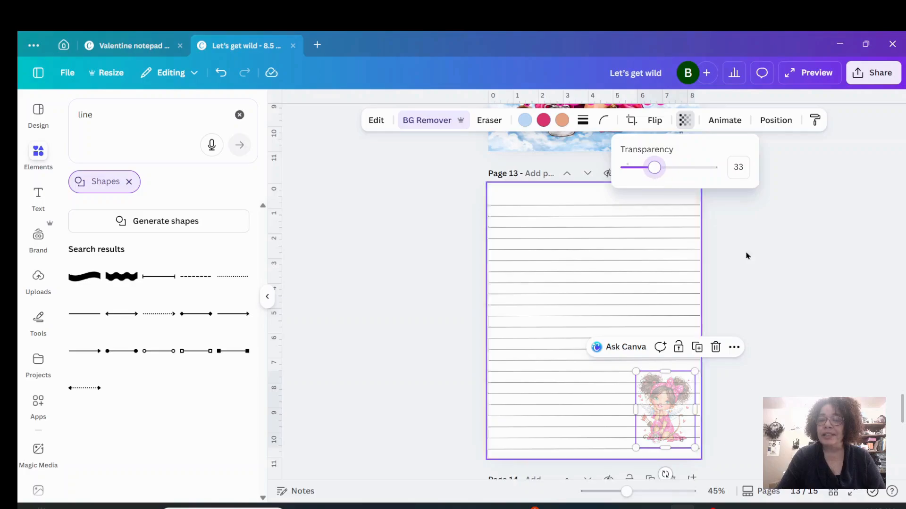
click(791, 341)
drag(655, 420, 537, 274)
drag(576, 303, 689, 449)
drag(628, 396, 619, 390)
click(821, 365)
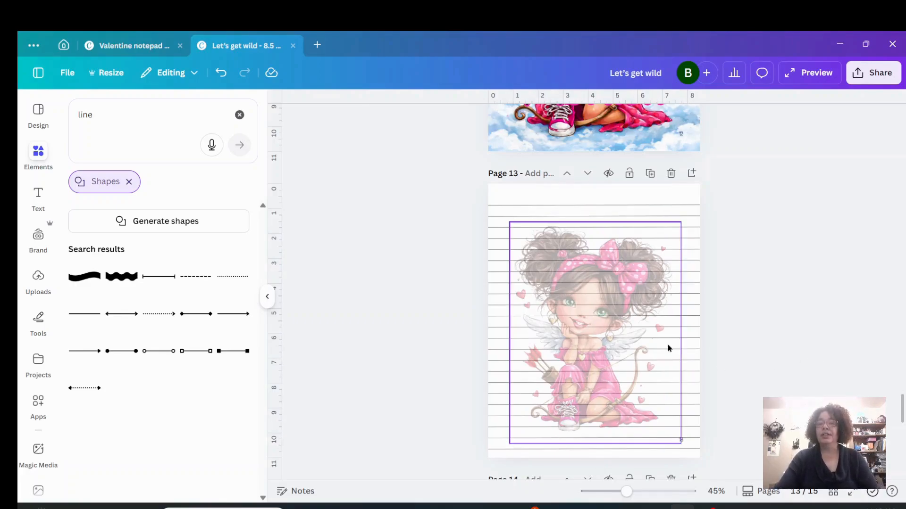
- Fade the girl picture on page 13 further by setting its transparency to 16
click(610, 308)
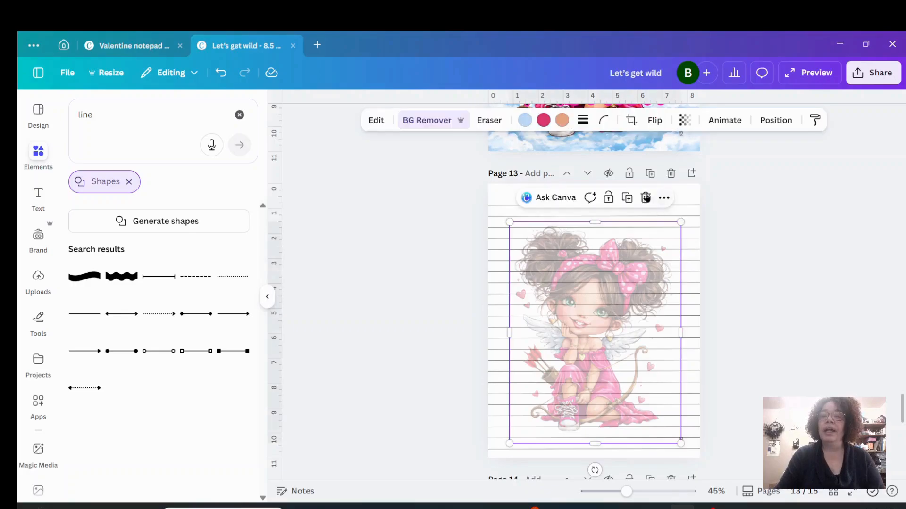
click(684, 120)
drag(653, 168, 639, 168)
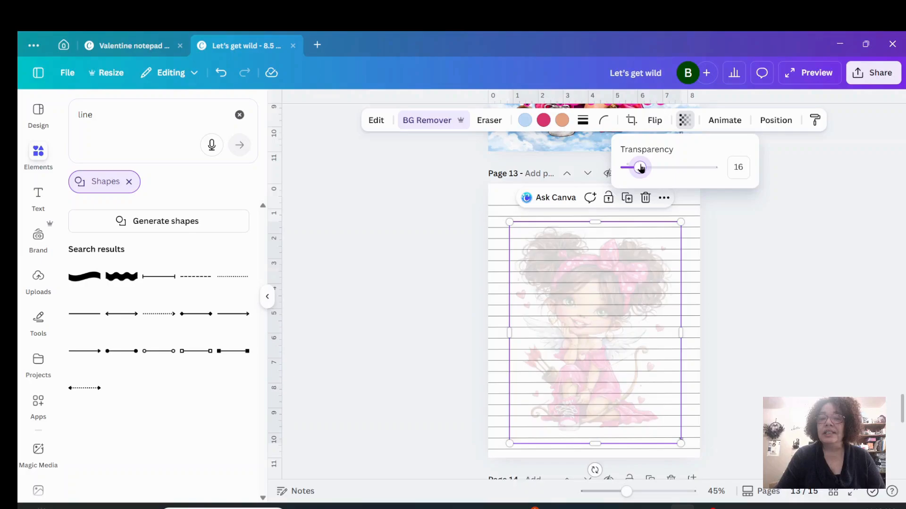
click(760, 299)
click(761, 302)
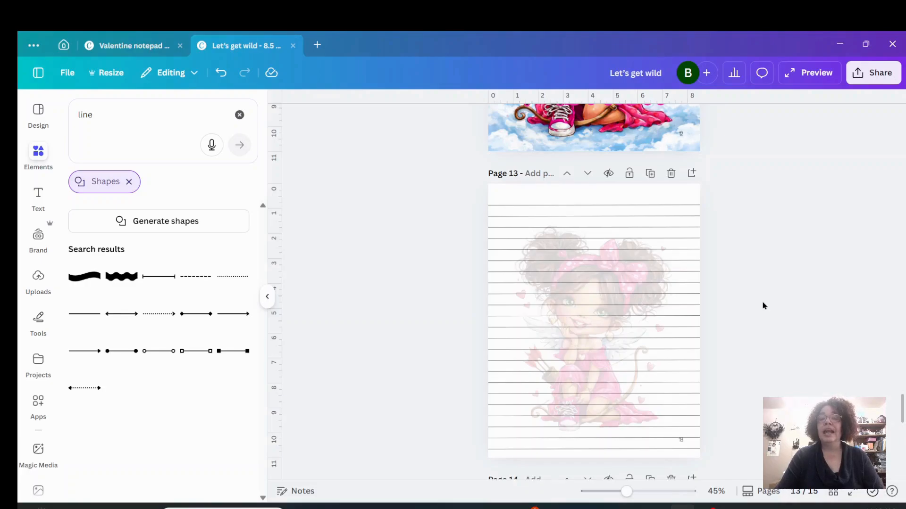
- Set the transparency of the girl picture on page 13 to 32
click(594, 333)
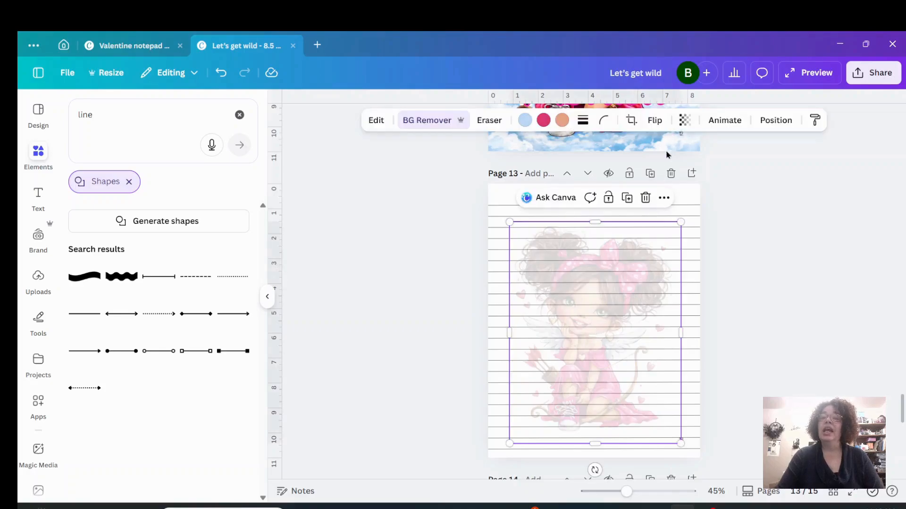
click(684, 119)
mouse_move(640, 175)
mouse_down()
mouse_move(687, 175)
mouse_move(654, 178)
mouse_up()
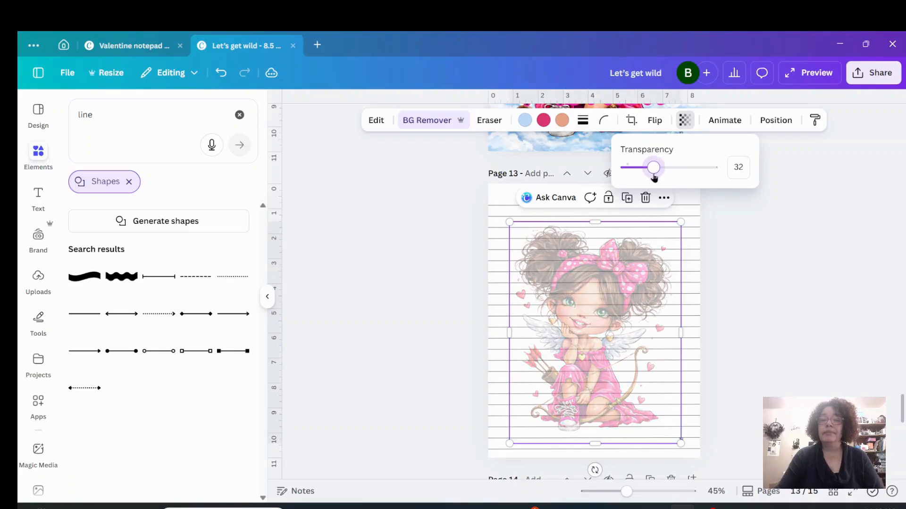
click(805, 395)
scroll(788, 377, down, 3)
scroll(788, 377, up, 3)
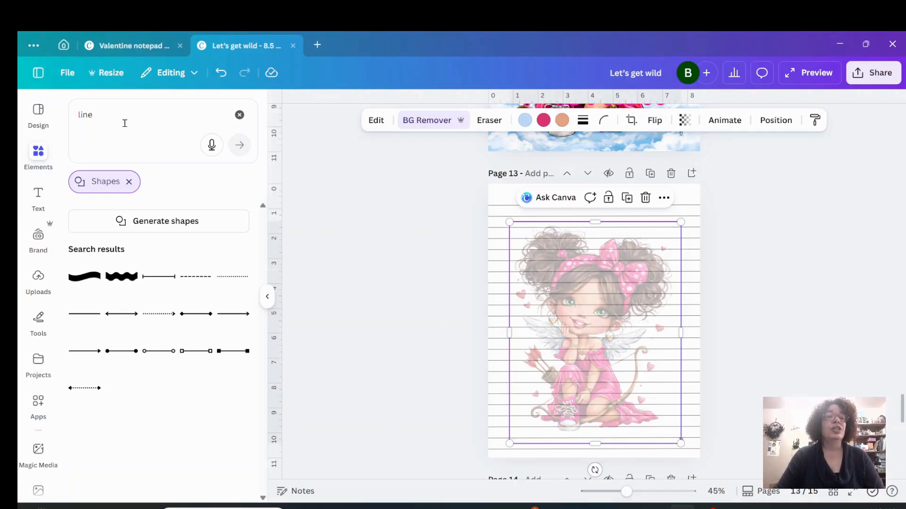
- Resize all pages of this design to the saved 4 × 6 in size and check the design's dimensions
click(112, 76)
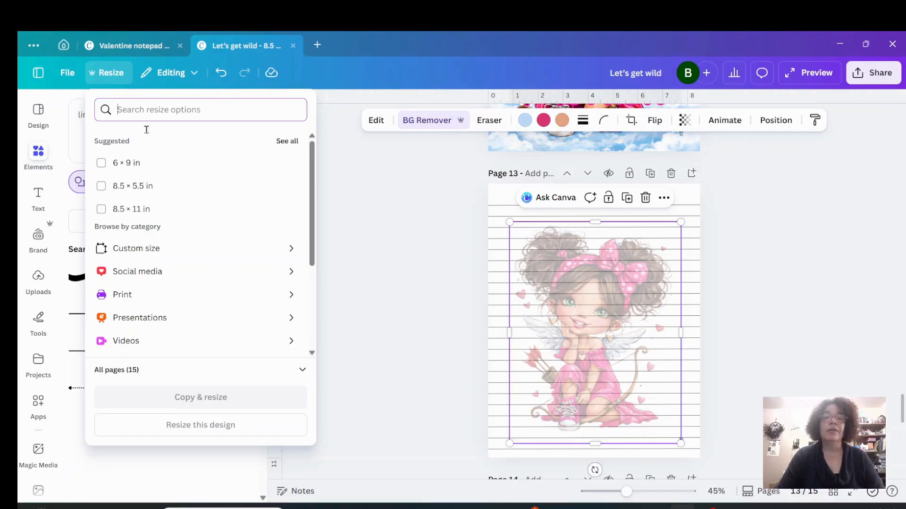
click(159, 256)
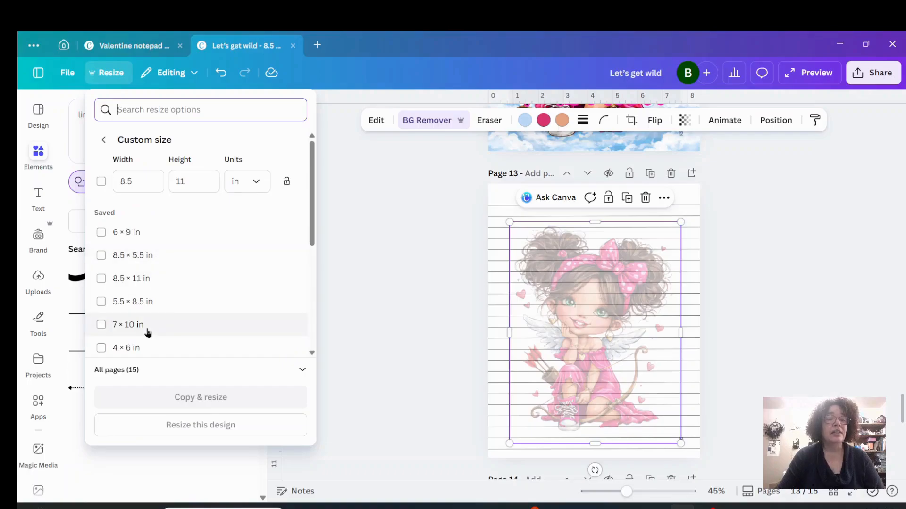
click(147, 355)
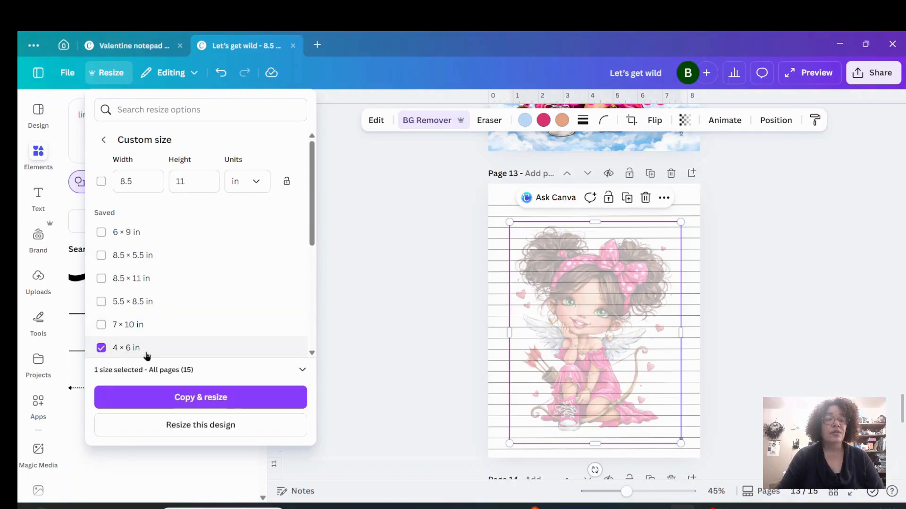
click(225, 437)
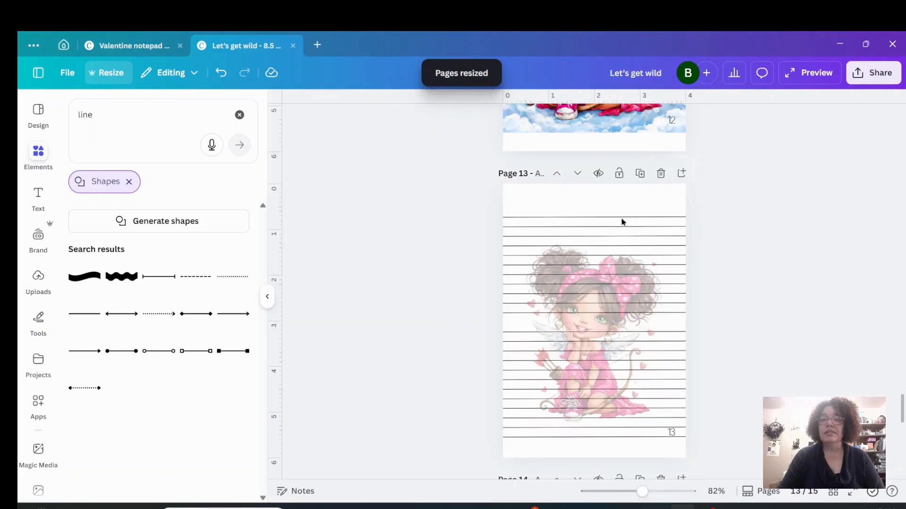
click(605, 211)
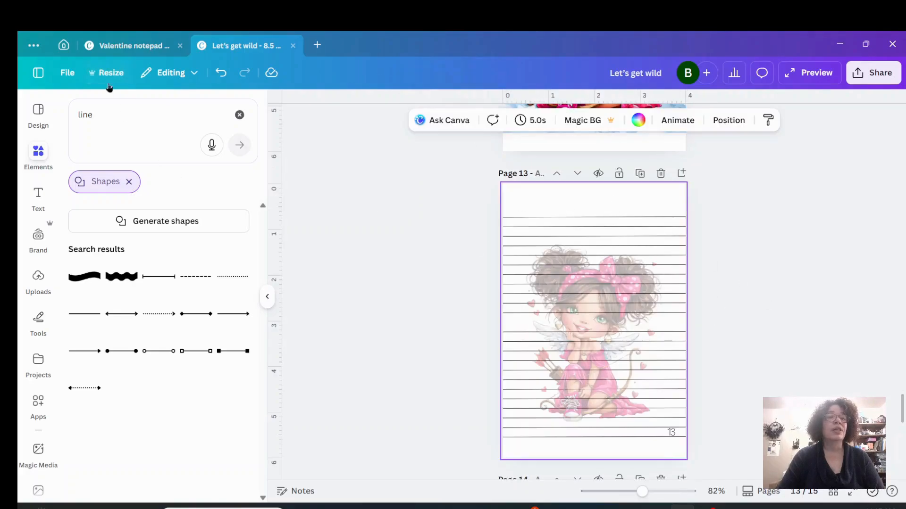
click(68, 72)
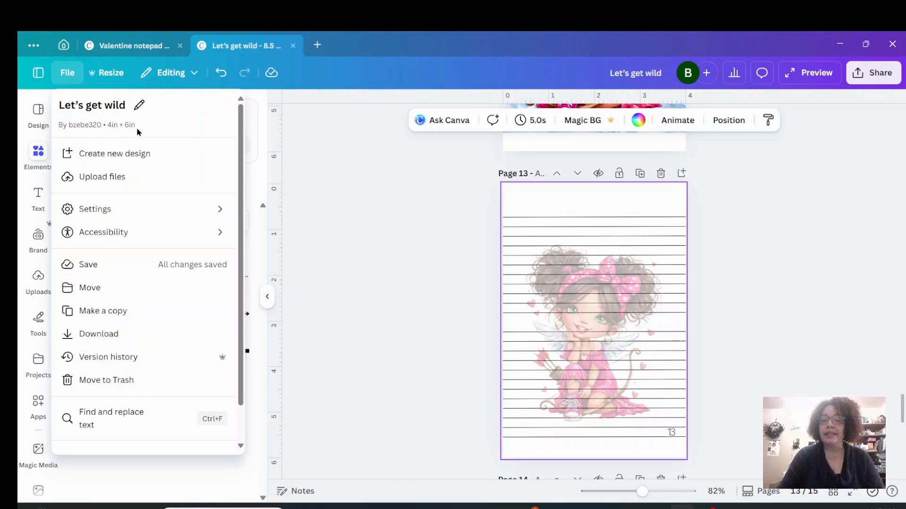
click(346, 291)
- Move the faded girl picture slightly up and to the left on the resized page 13, and review the cover
click(587, 333)
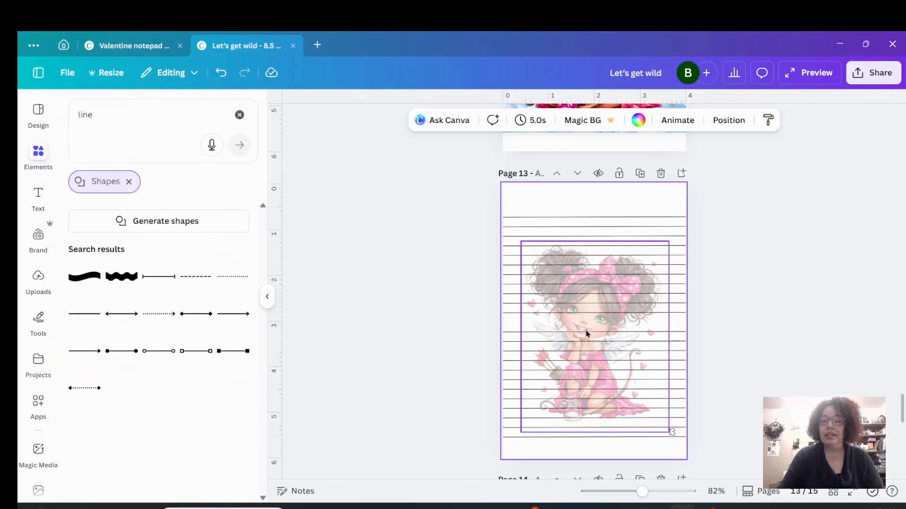
mouse_move(554, 333)
mouse_down()
mouse_move(589, 283)
mouse_move(547, 319)
mouse_up()
click(430, 302)
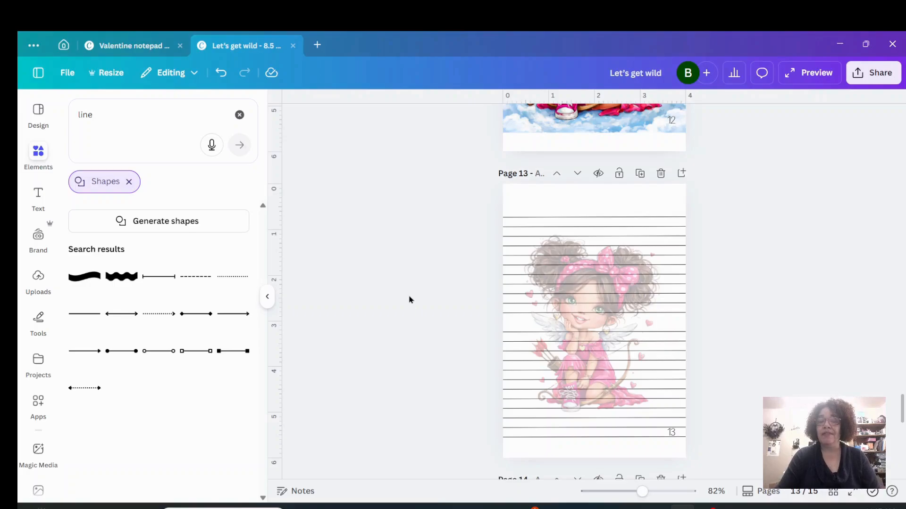
scroll(410, 300, up, 5)
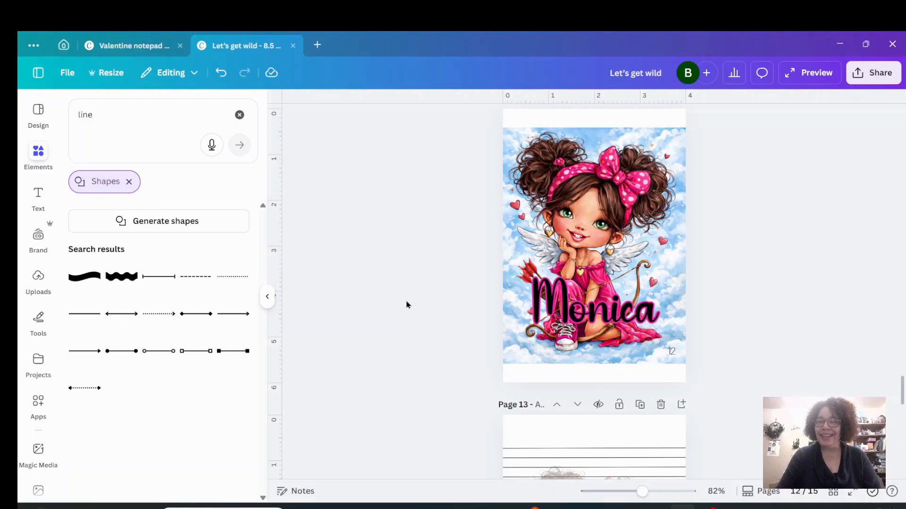
click(899, 46)
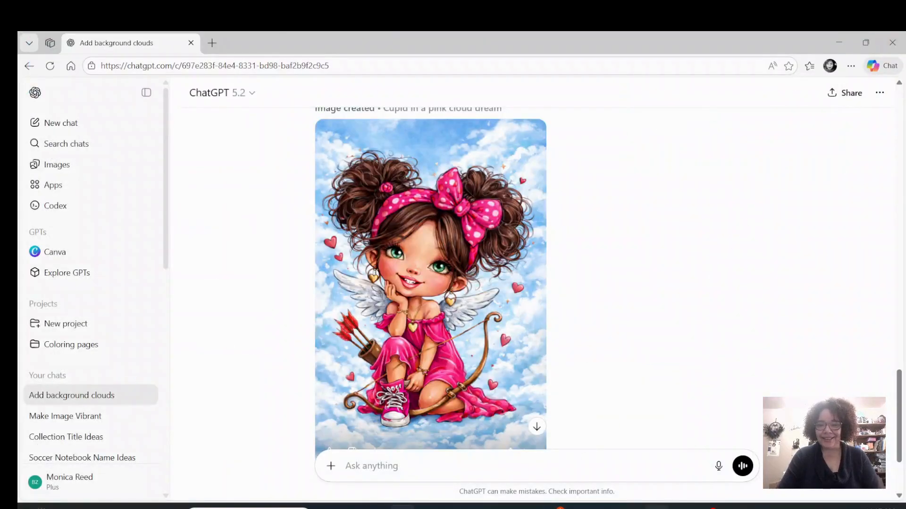
click(706, 508)
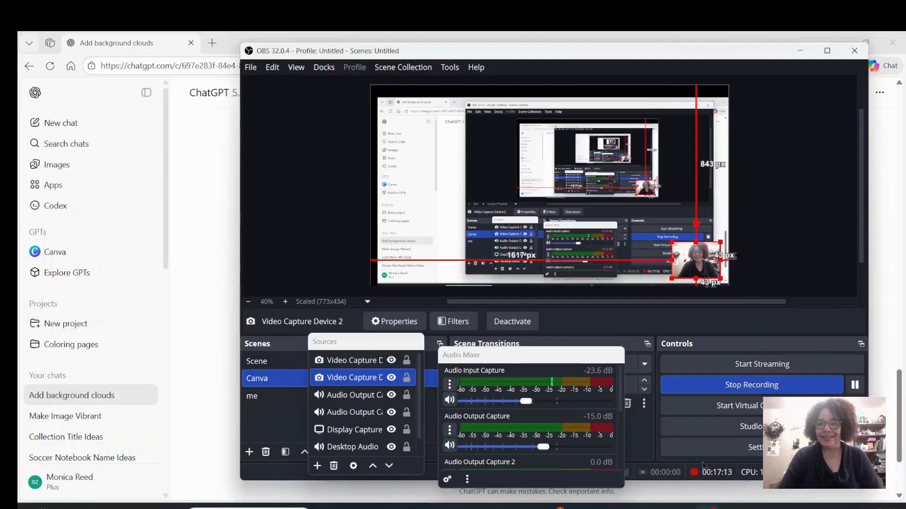